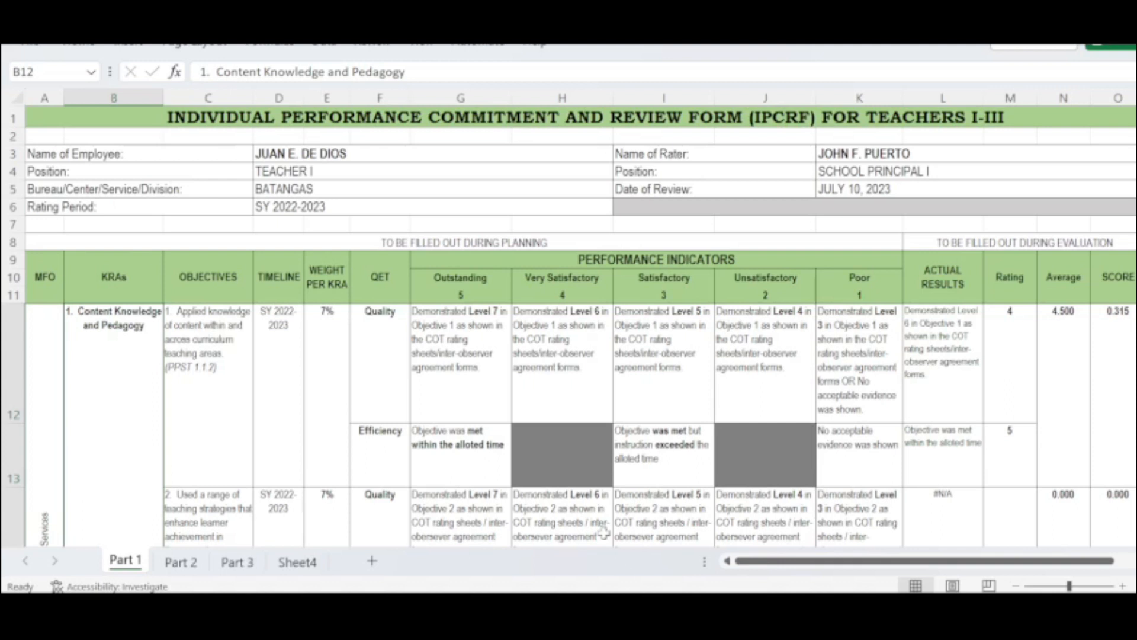
# Review the form's header details for the employee and the rater, including names, positions, division and date of review.
pyautogui.click(389, 157)
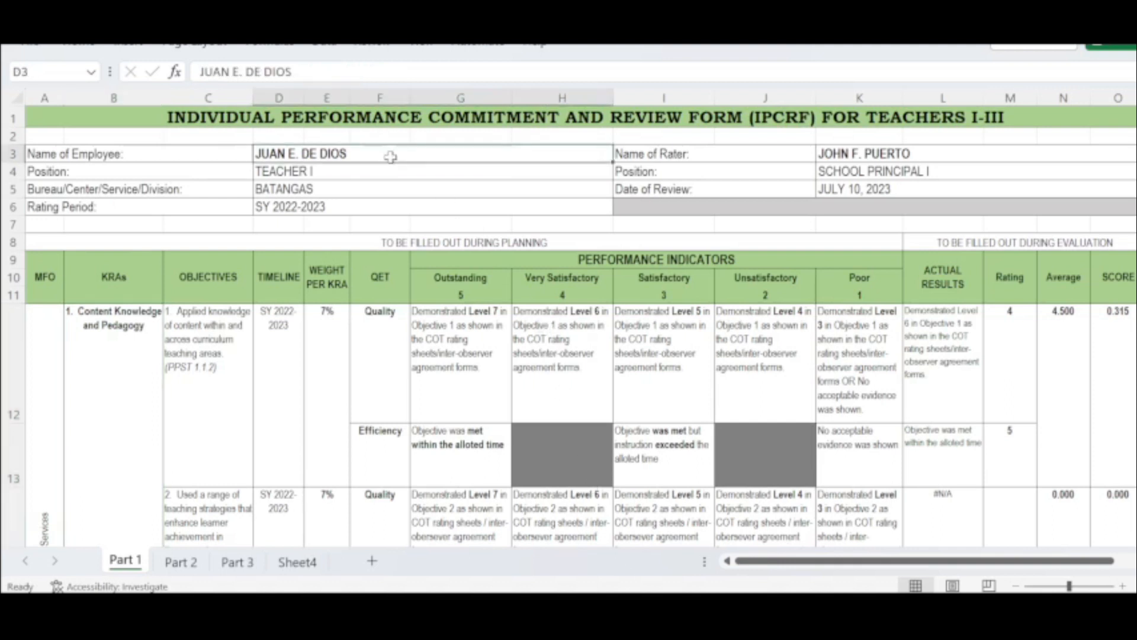
pyautogui.click(374, 173)
pyautogui.click(369, 190)
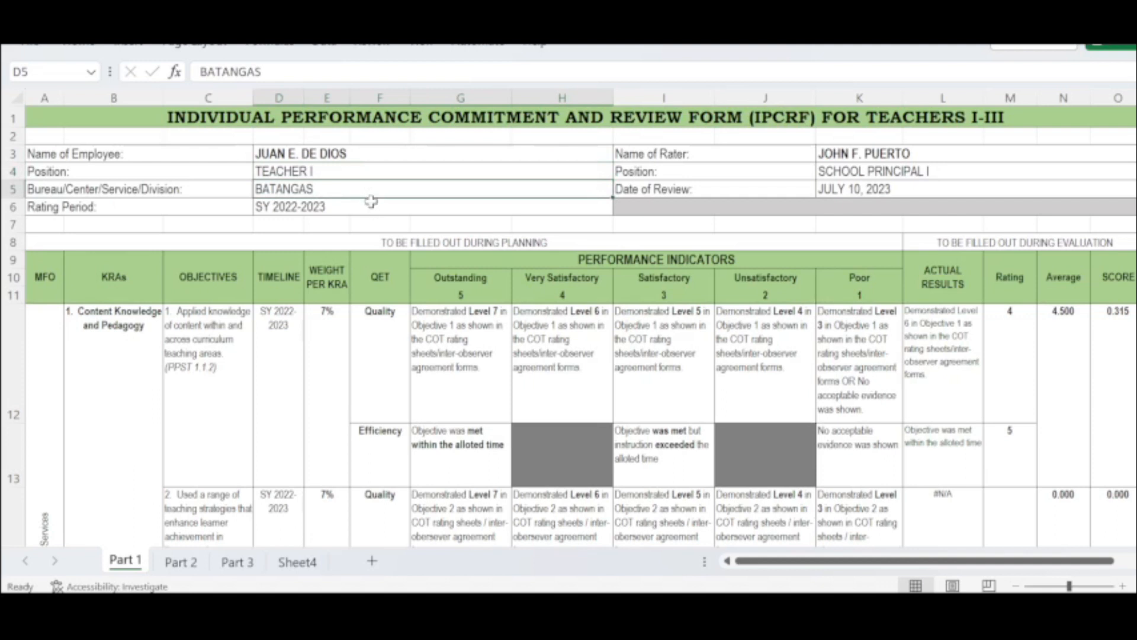
pyautogui.click(928, 155)
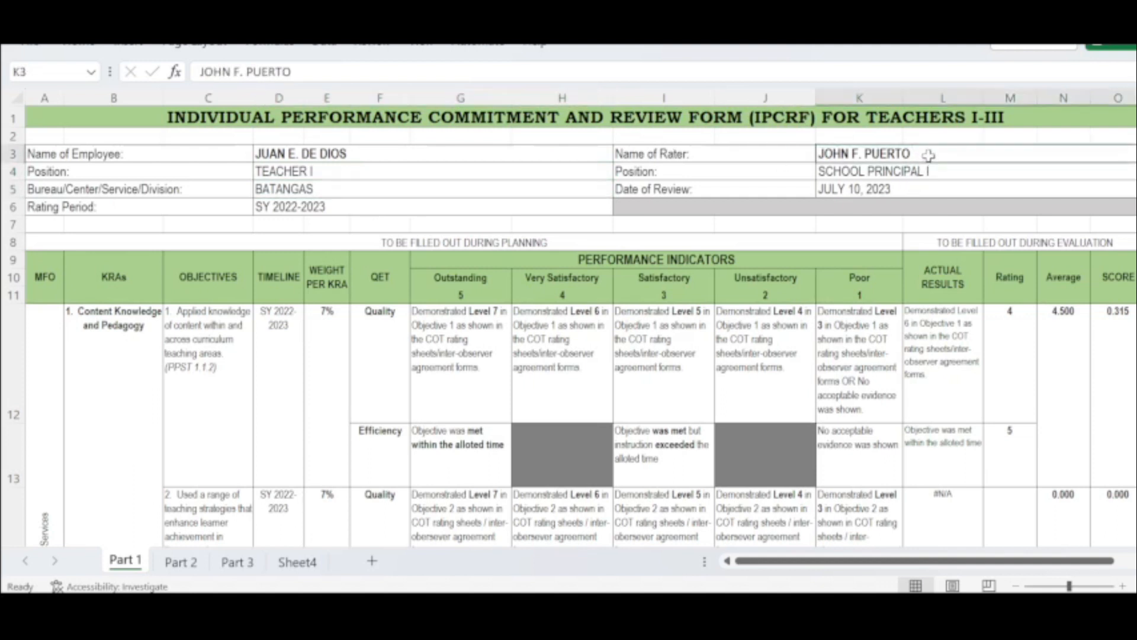
pyautogui.click(943, 189)
pyautogui.click(947, 173)
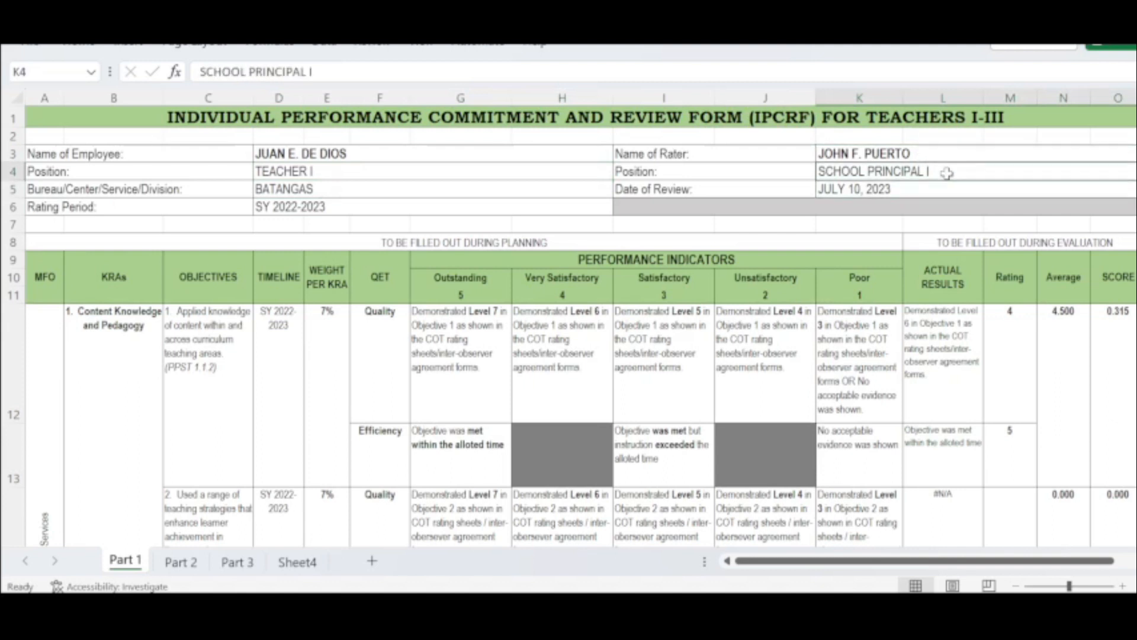
pyautogui.click(935, 190)
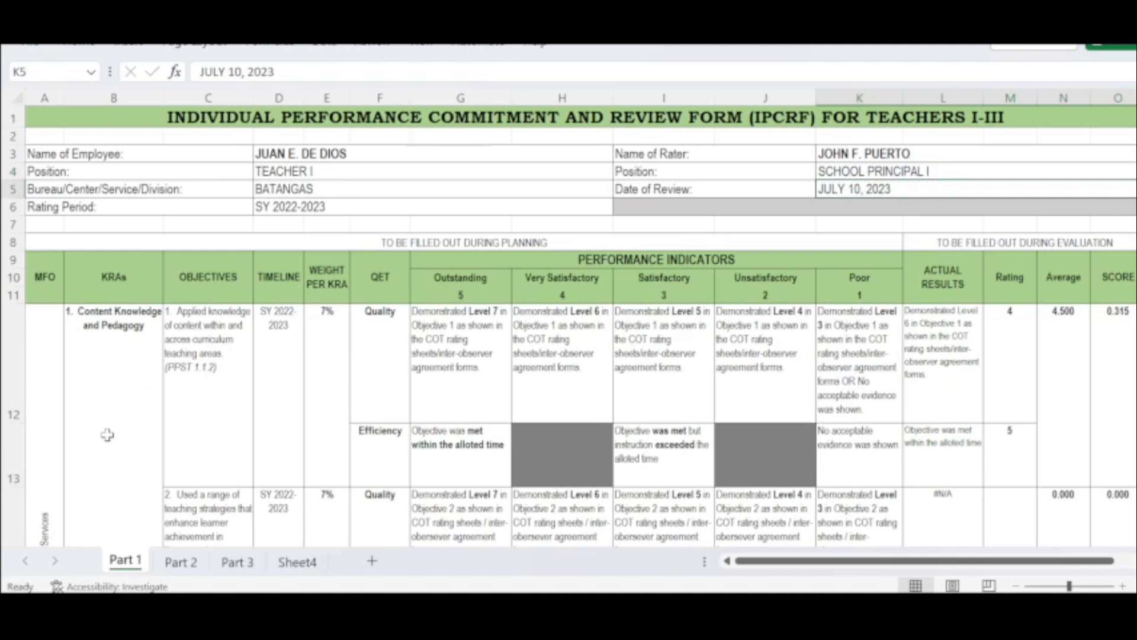
# Go through the KRAs column from Content Knowledge and Pedagogy down to Plus Factor.
pyautogui.click(130, 425)
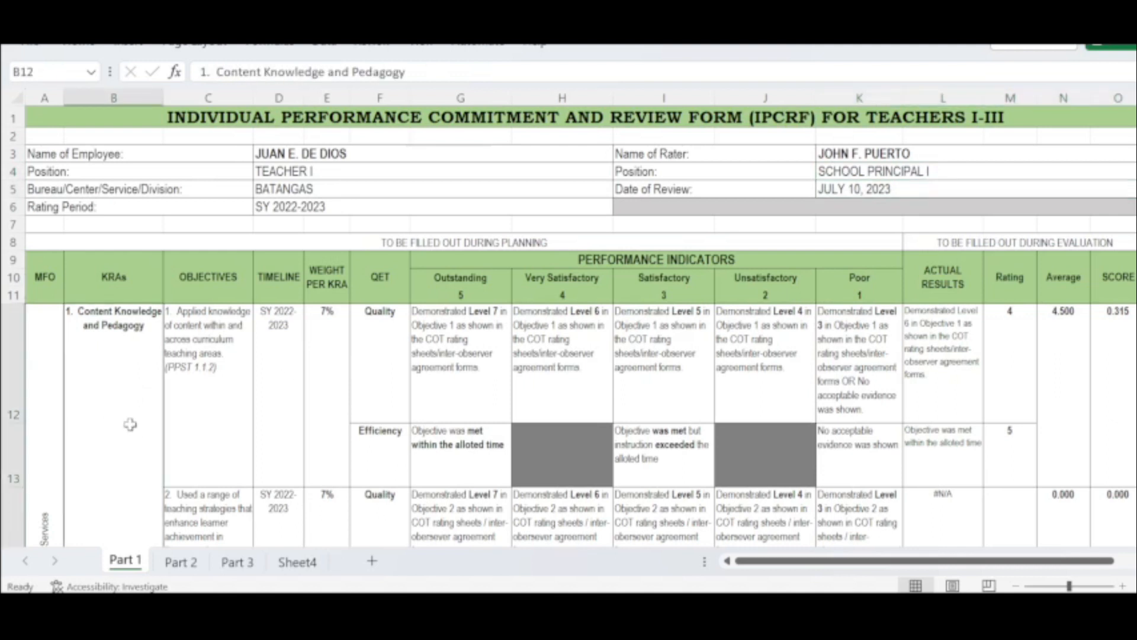
pyautogui.press('Down')
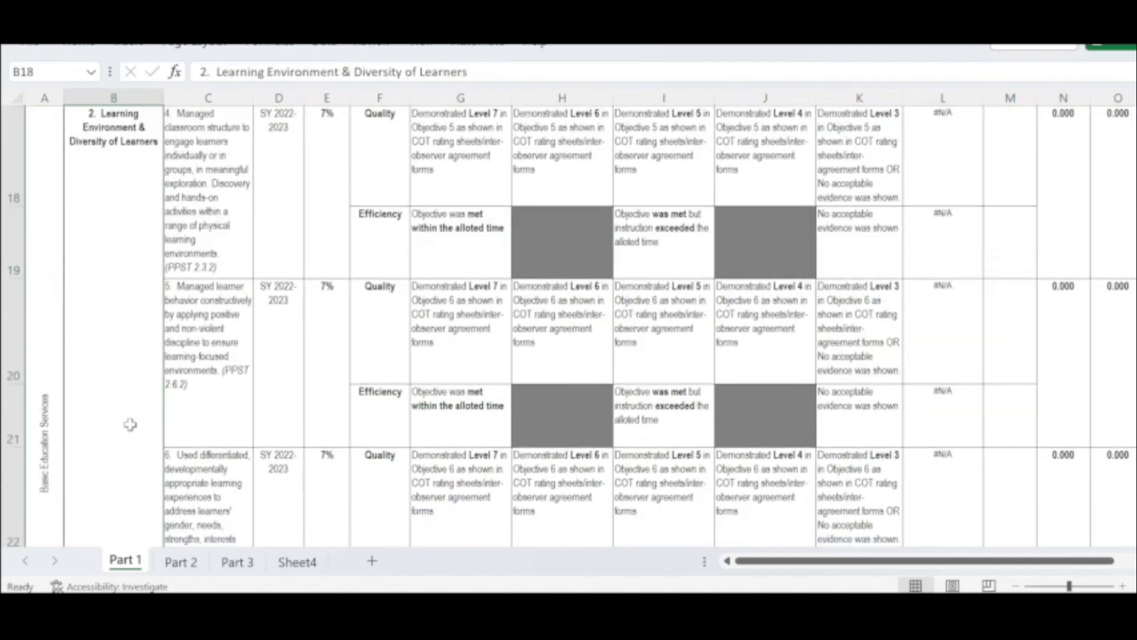
pyautogui.press('Down')
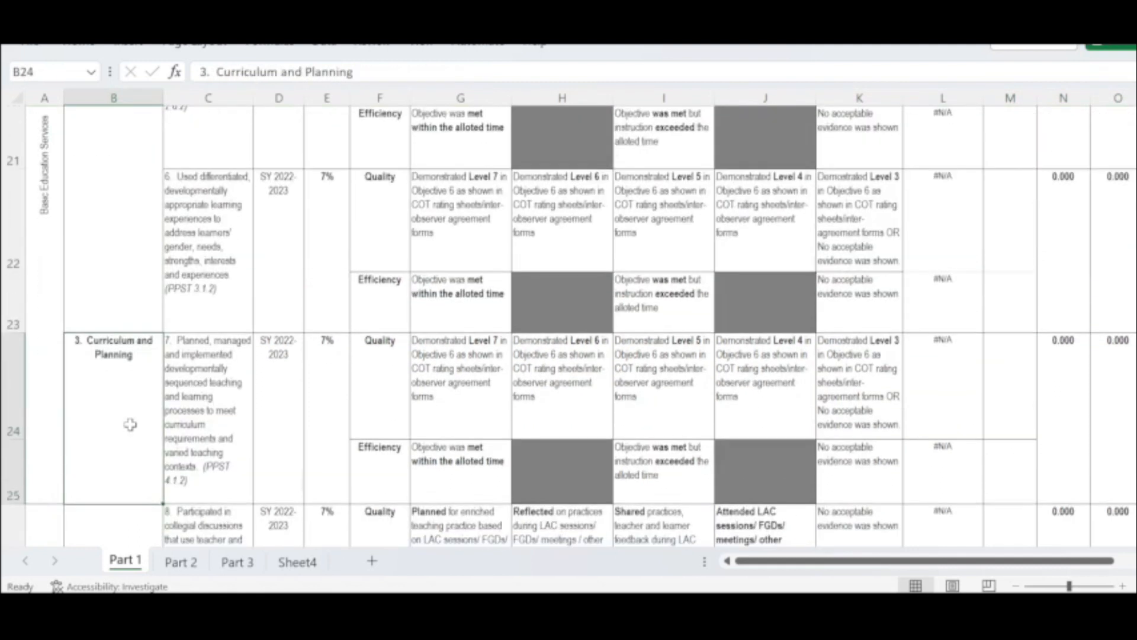
pyautogui.press('Down')
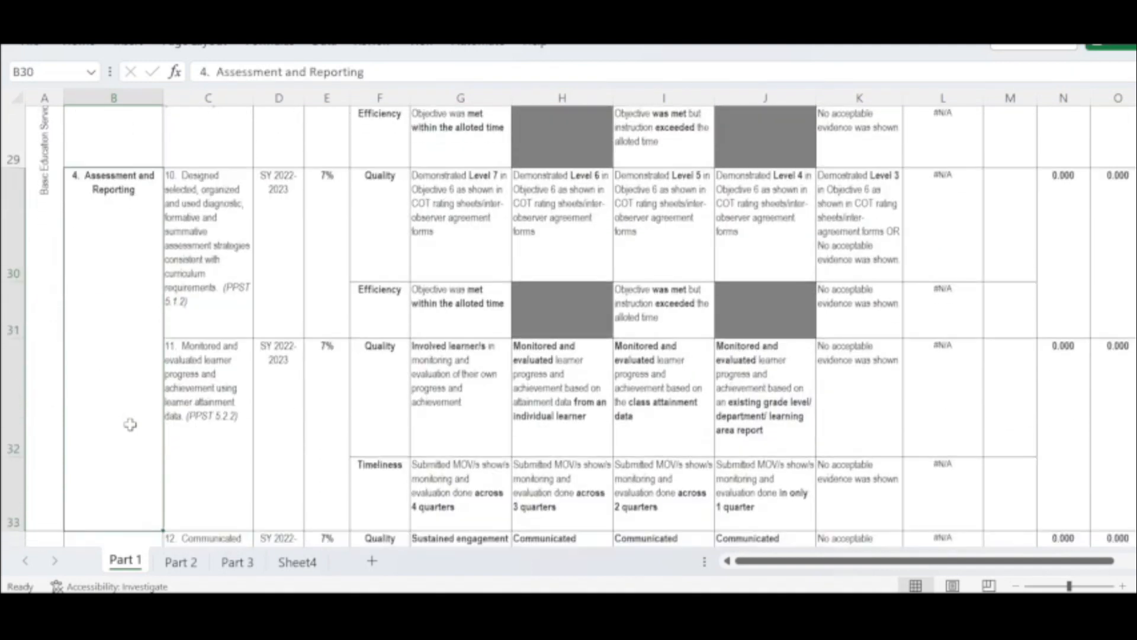
pyautogui.press('Down')
pyautogui.press('Down')
pyautogui.press('Up')
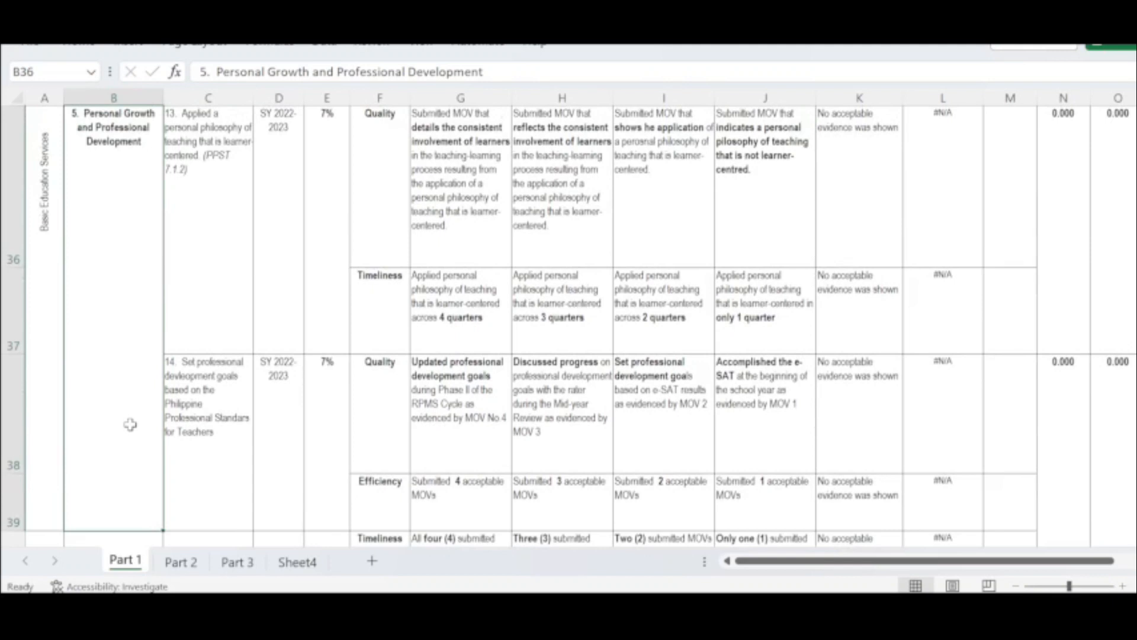
pyautogui.press('Down')
pyautogui.press('Down')
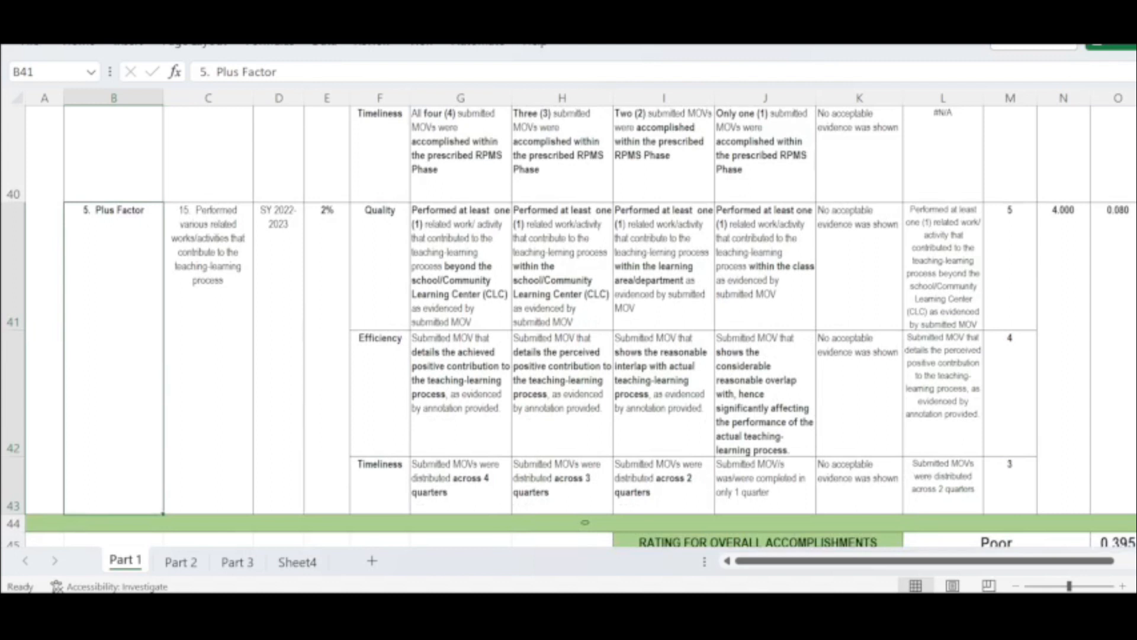
# Examine the objectives from the first to the fifteenth and their weight per KRA.
pyautogui.scroll(13, 190, 366)
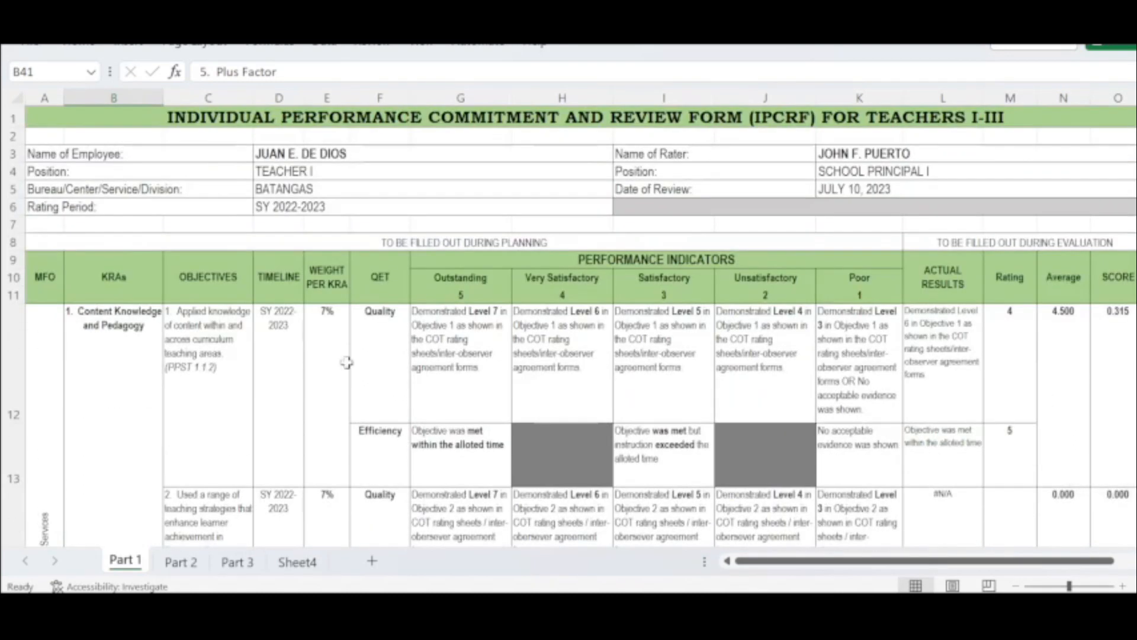
pyautogui.click(189, 366)
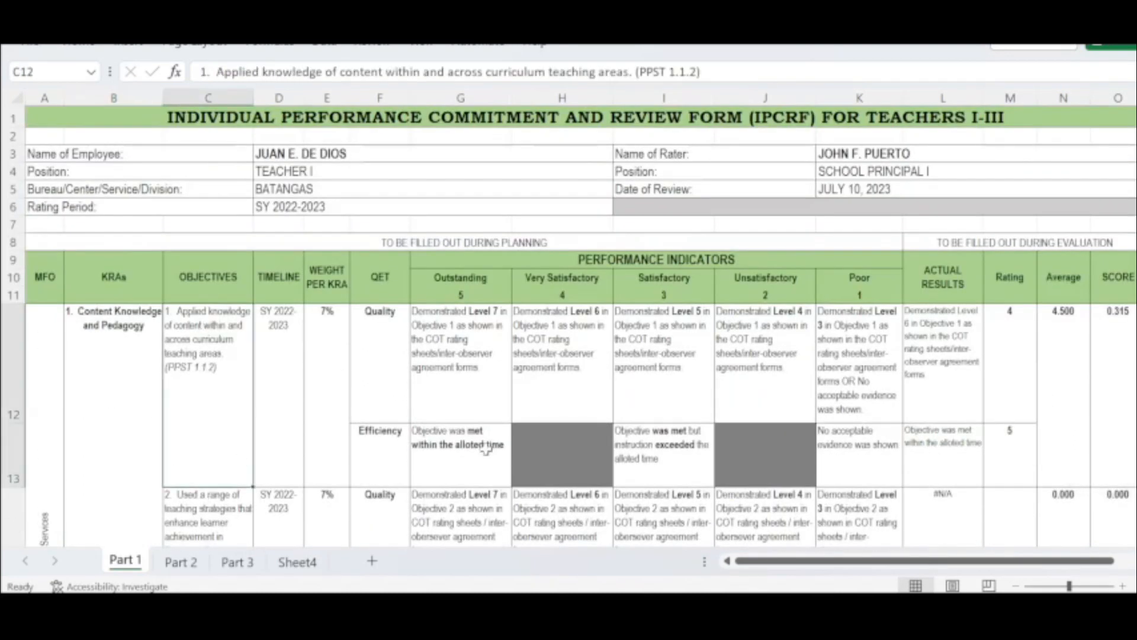
pyautogui.moveTo(1136, 139); pyautogui.dragTo(1136, 331)
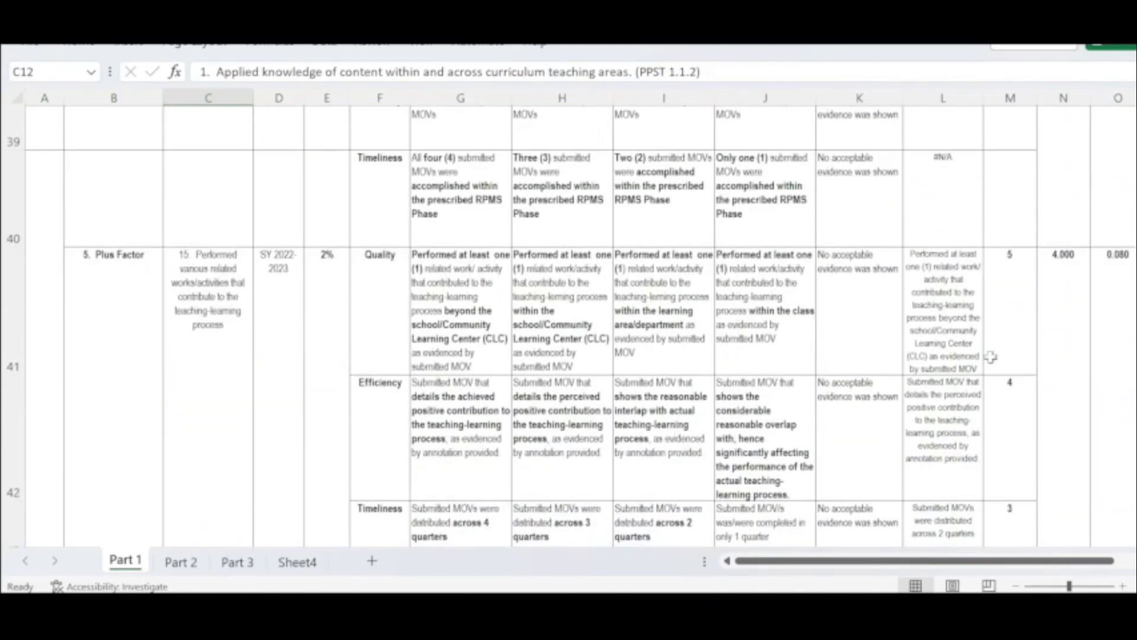
pyautogui.click(208, 325)
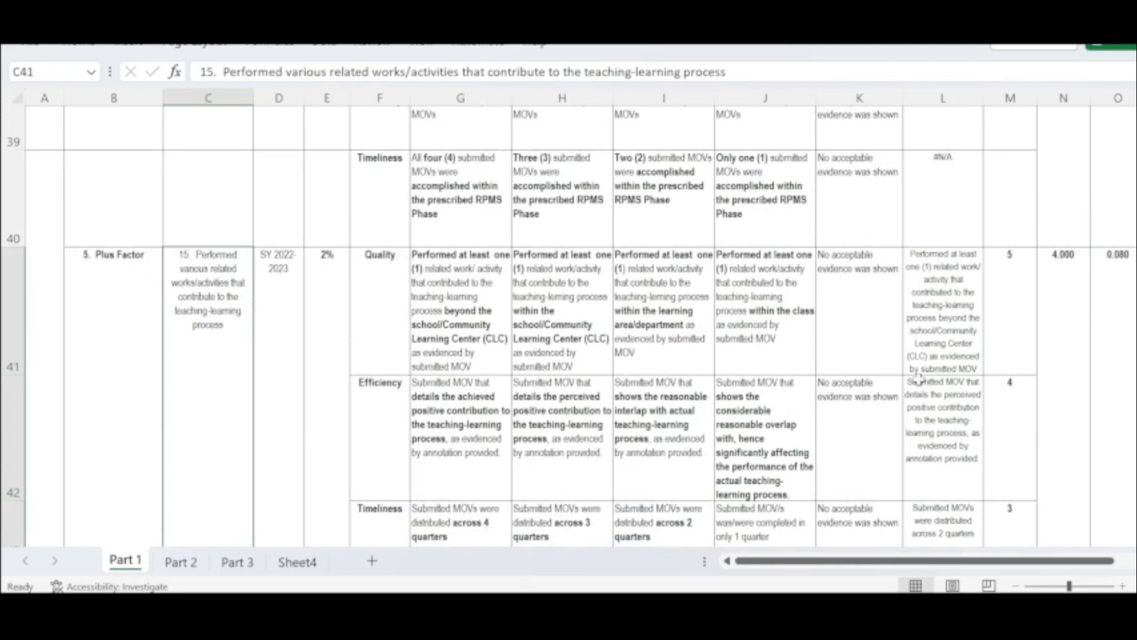
pyautogui.click(329, 374)
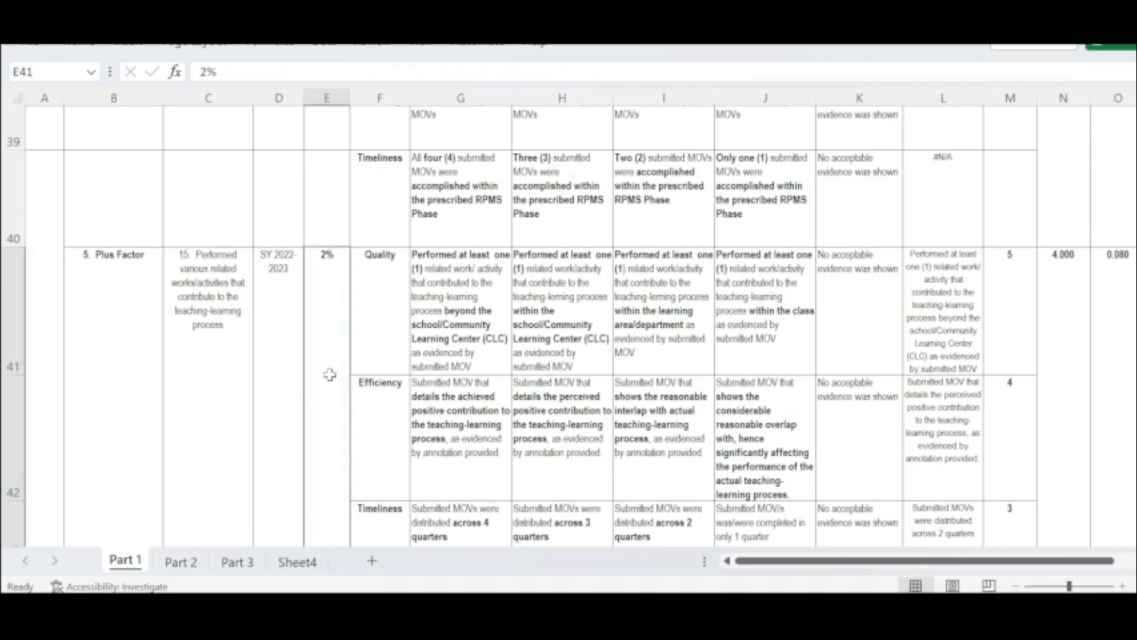
pyautogui.scroll(3, 376, 342)
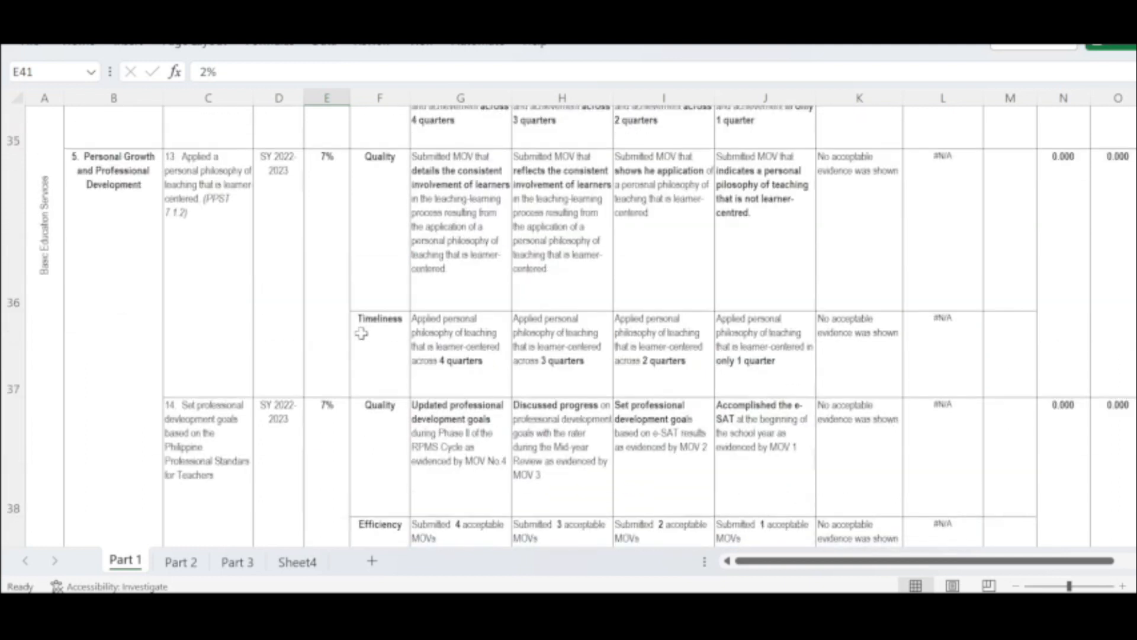
pyautogui.scroll(11, 430, 389)
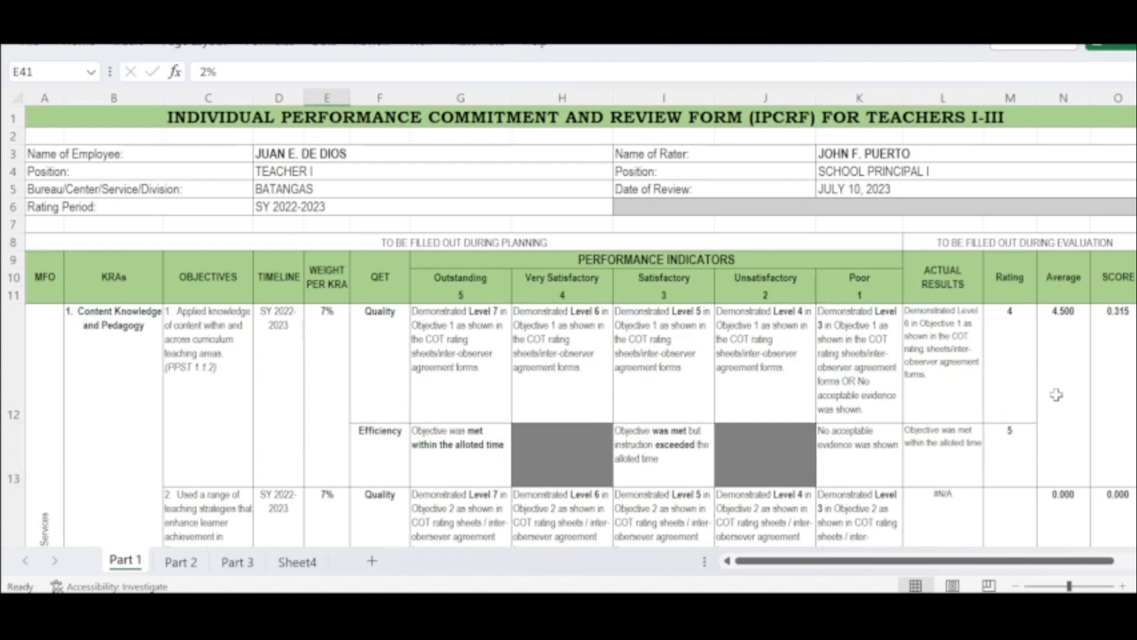
# Check the Quality and Efficiency rating cells of Objective 1.
pyautogui.click(1015, 377)
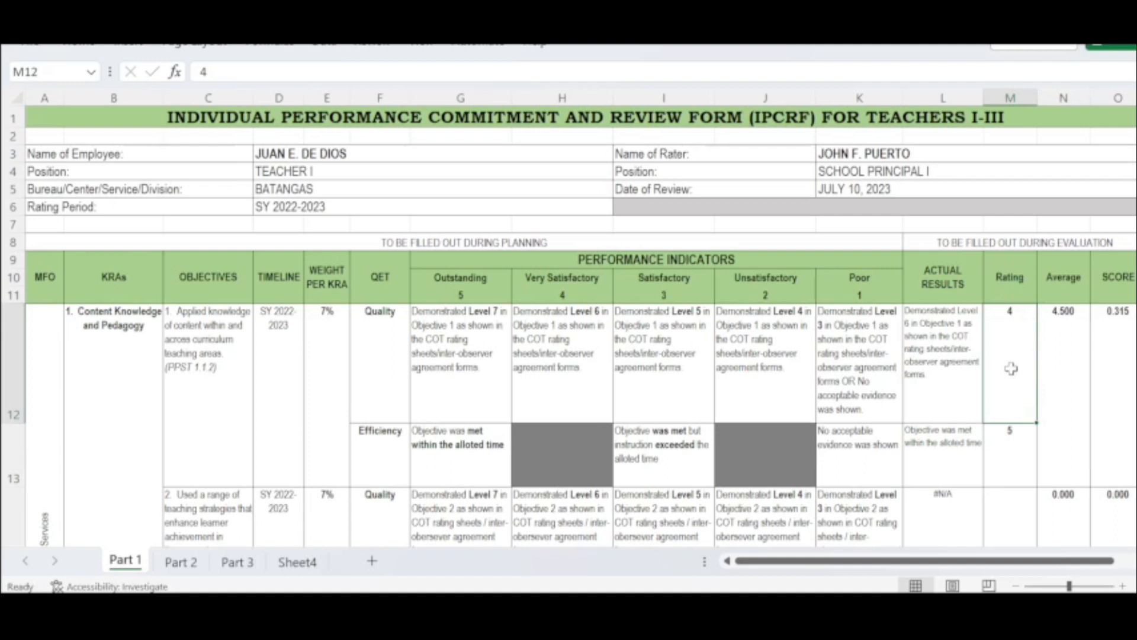
pyautogui.click(1017, 481)
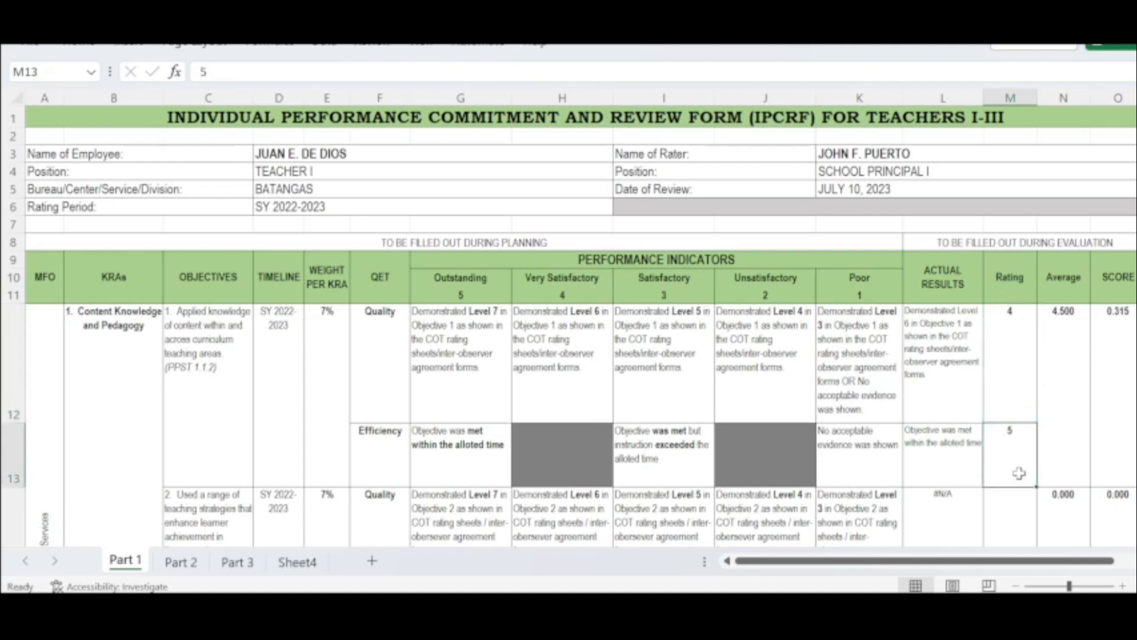
pyautogui.click(1003, 377)
pyautogui.scroll(-2, 1004, 414)
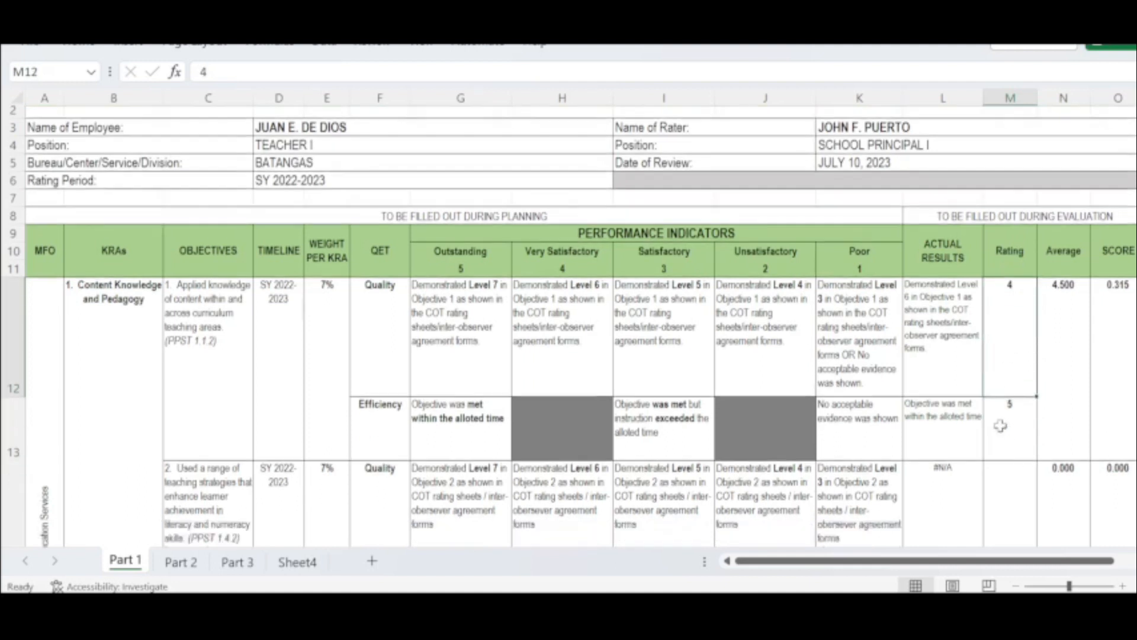
# Rate Objective 2 with 4 for Quality and 5 for Efficiency in M14 and M15.
pyautogui.click(1001, 431)
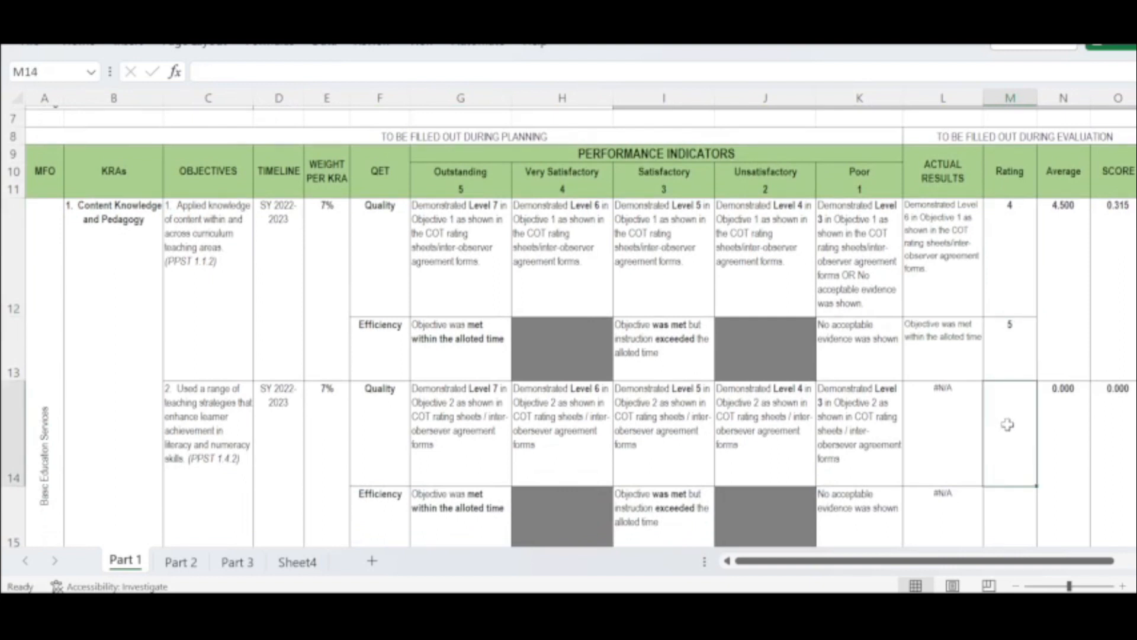
pyautogui.scroll(-1, 1008, 425)
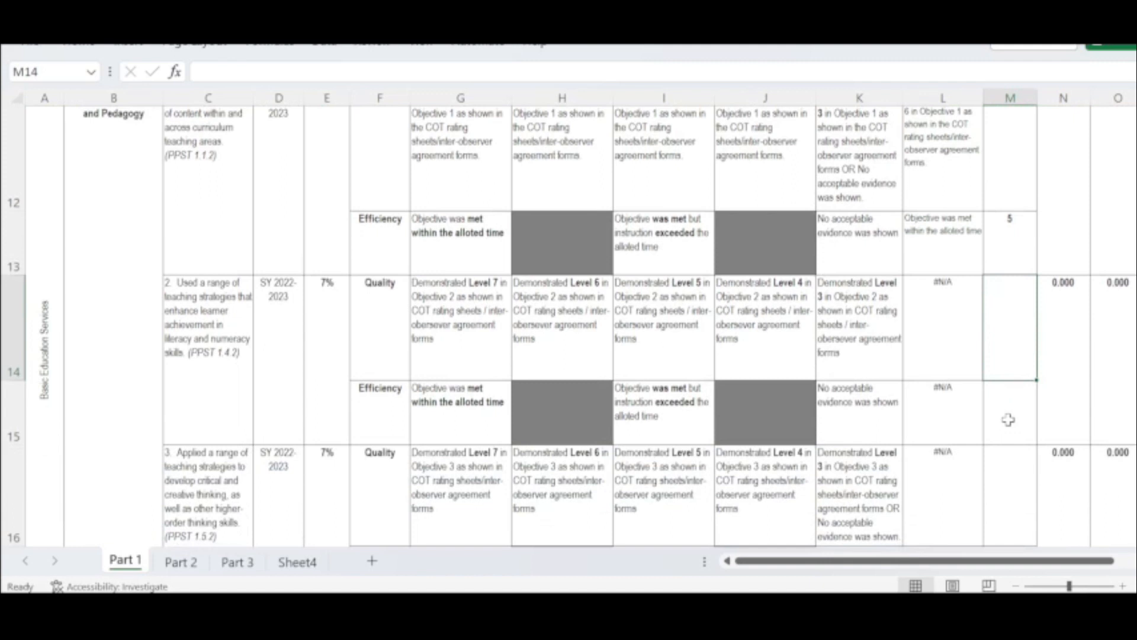
pyautogui.write('4')
pyautogui.press('Return')
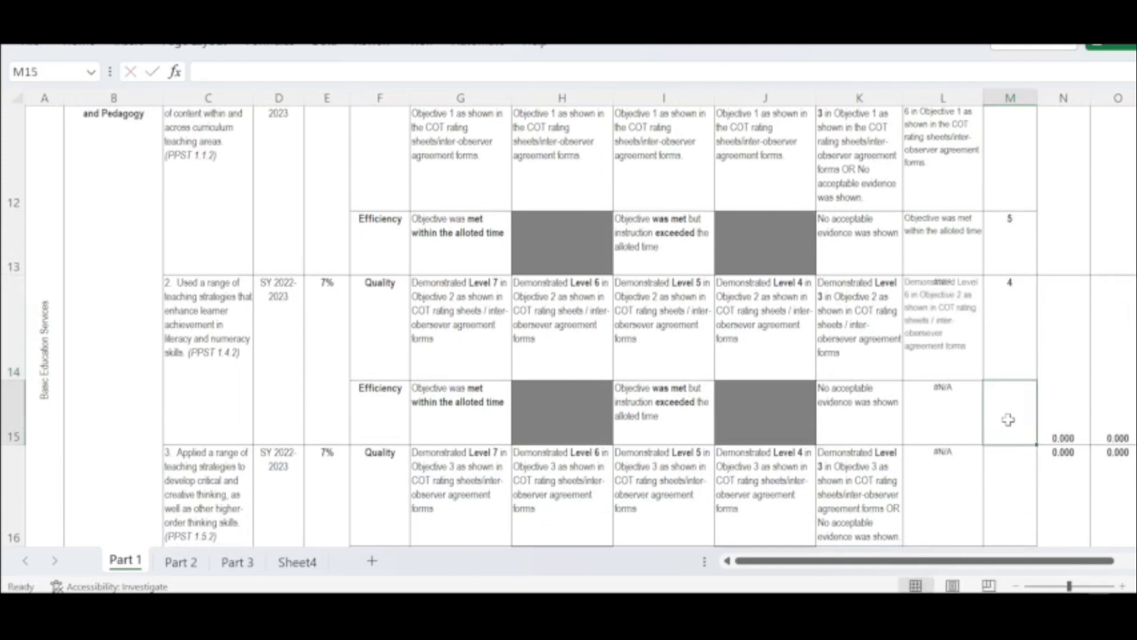
pyautogui.write('4')
pyautogui.press('BackSpace')
pyautogui.write('5')
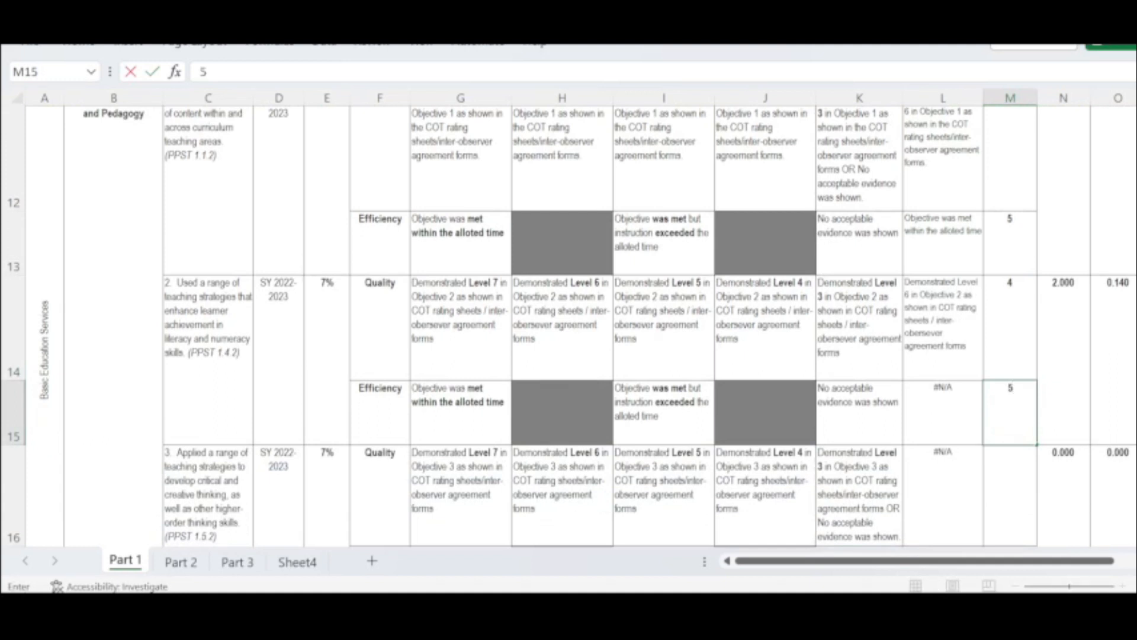
pyautogui.press('Return')
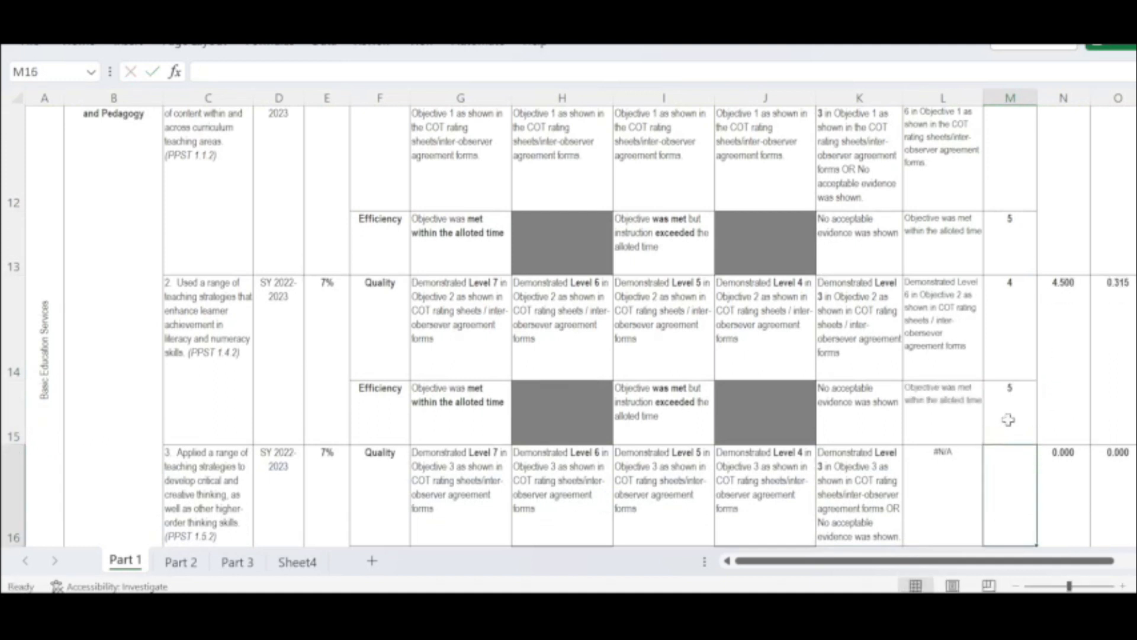
# Rate Objective 3 with 5 for both Quality and Efficiency in M16 and M17.
pyautogui.scroll(-2, 1069, 329)
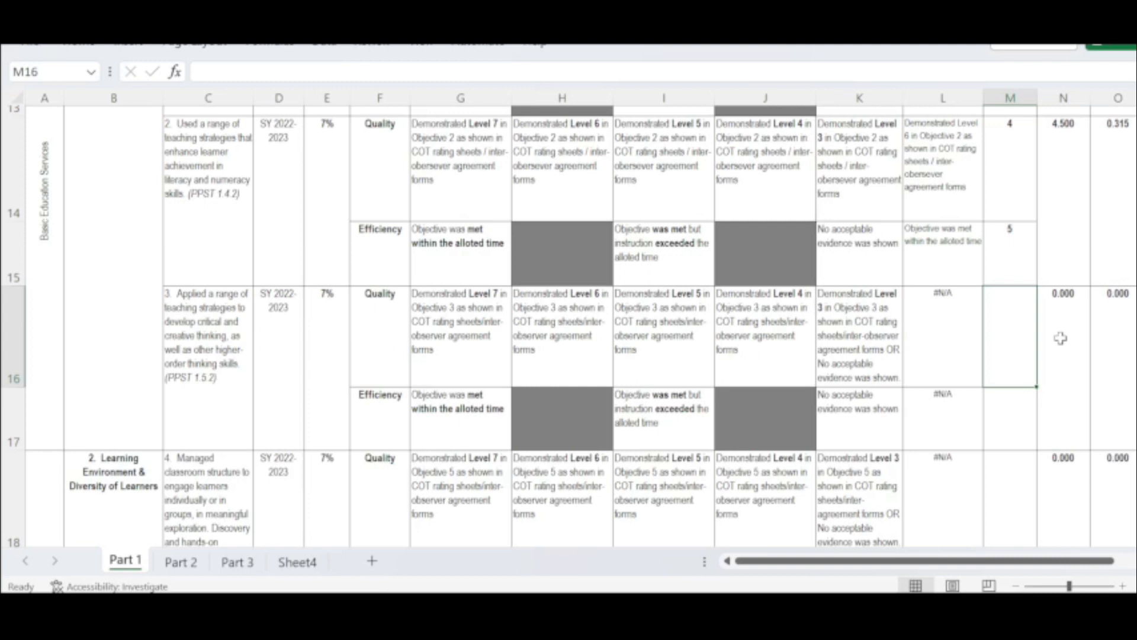
pyautogui.write('5')
pyautogui.press('Return')
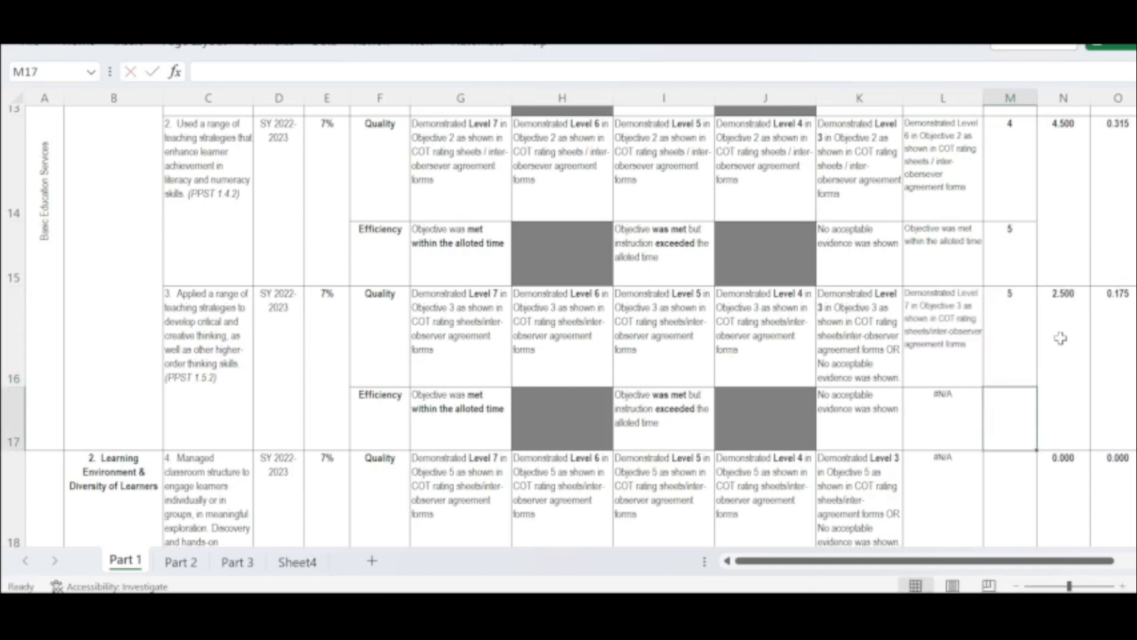
pyautogui.write('5')
pyautogui.press('Return')
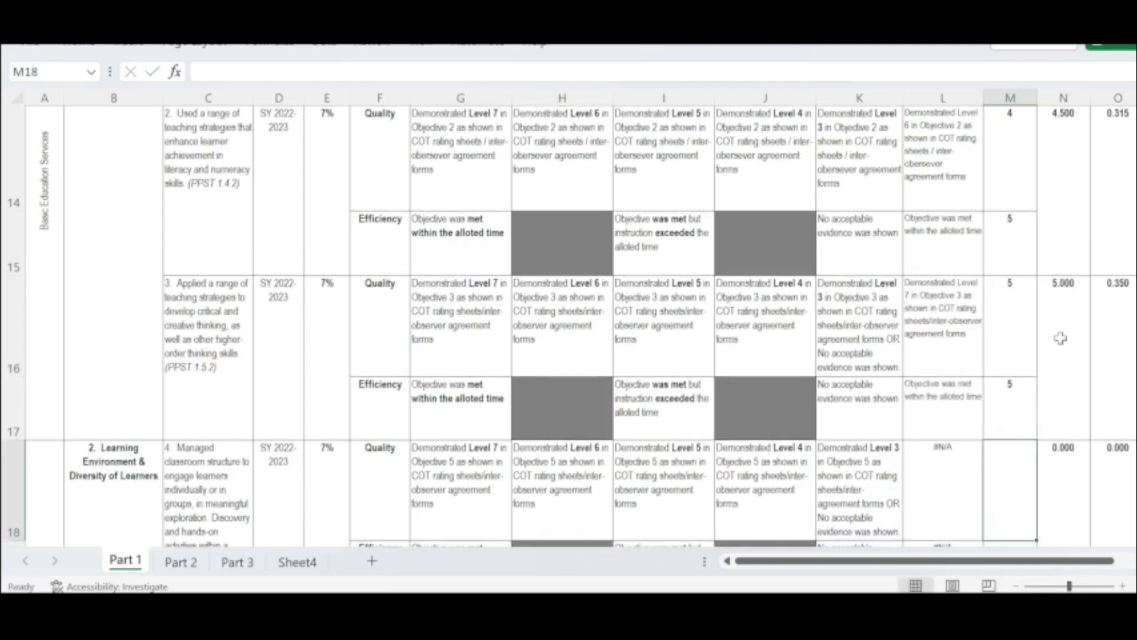
# Rate Objective 4 with 4 for Quality and 3 for Efficiency in M18 and M19.
pyautogui.press('Return')
pyautogui.press('Return')
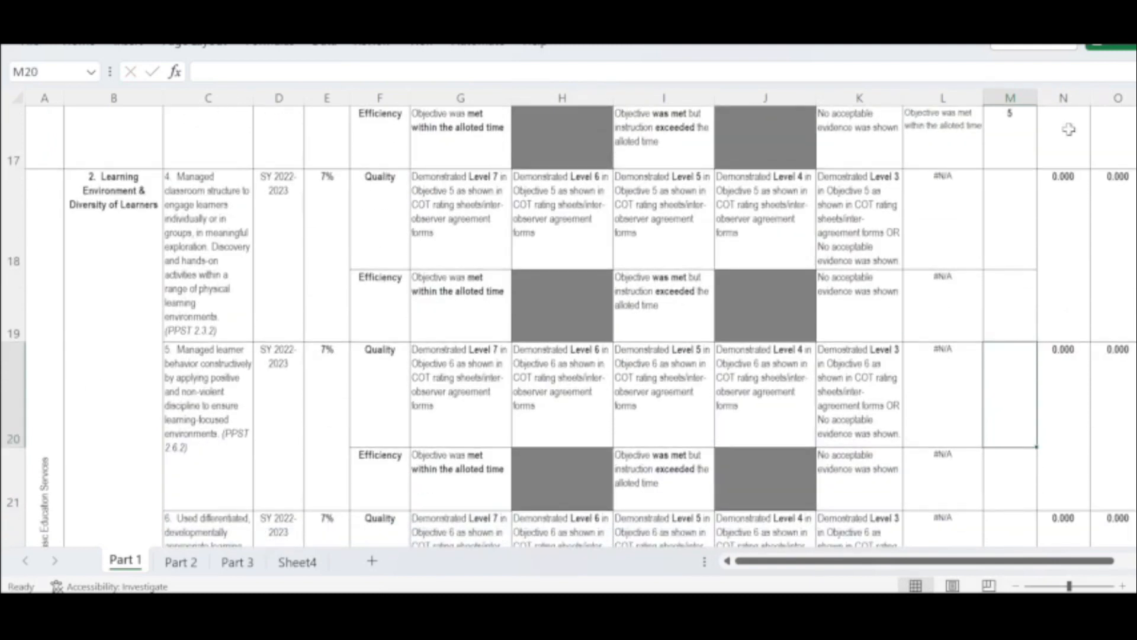
pyautogui.click(998, 223)
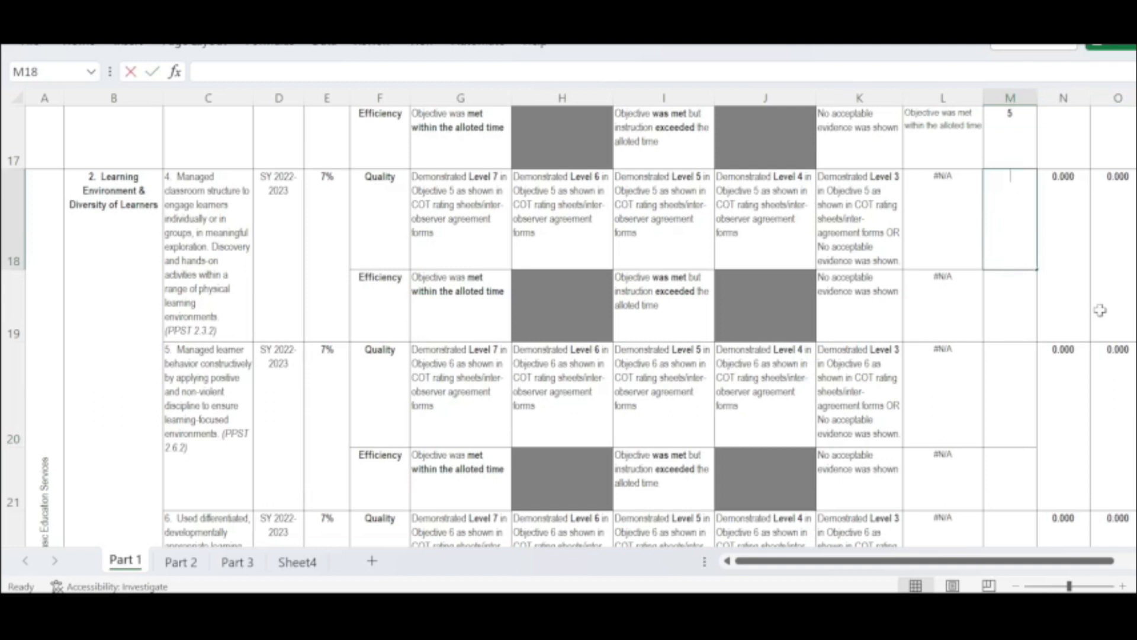
pyautogui.write('4')
pyautogui.press('Return')
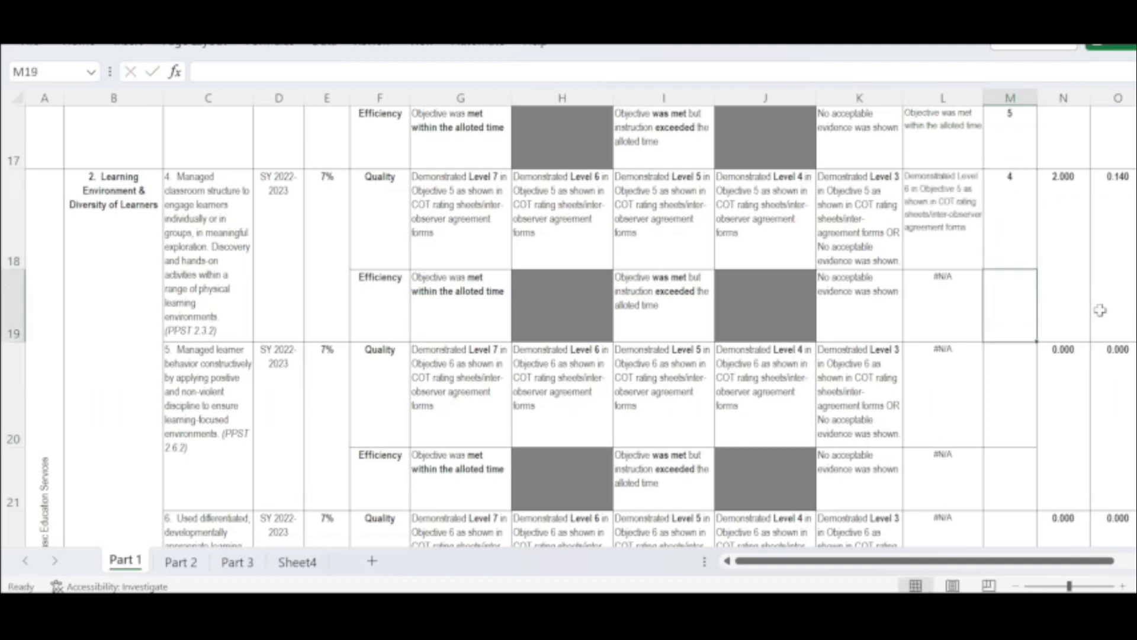
pyautogui.write('3')
pyautogui.press('Return')
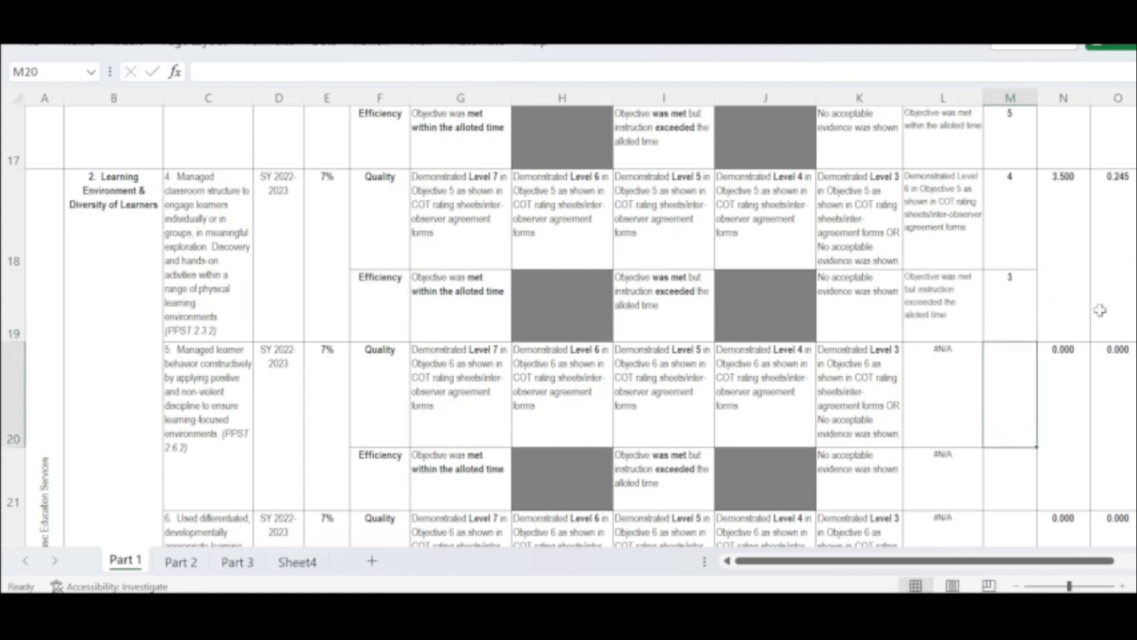
# Select the whole Actual Results column to examine its entries against the ratings.
pyautogui.scroll(8, 969, 198)
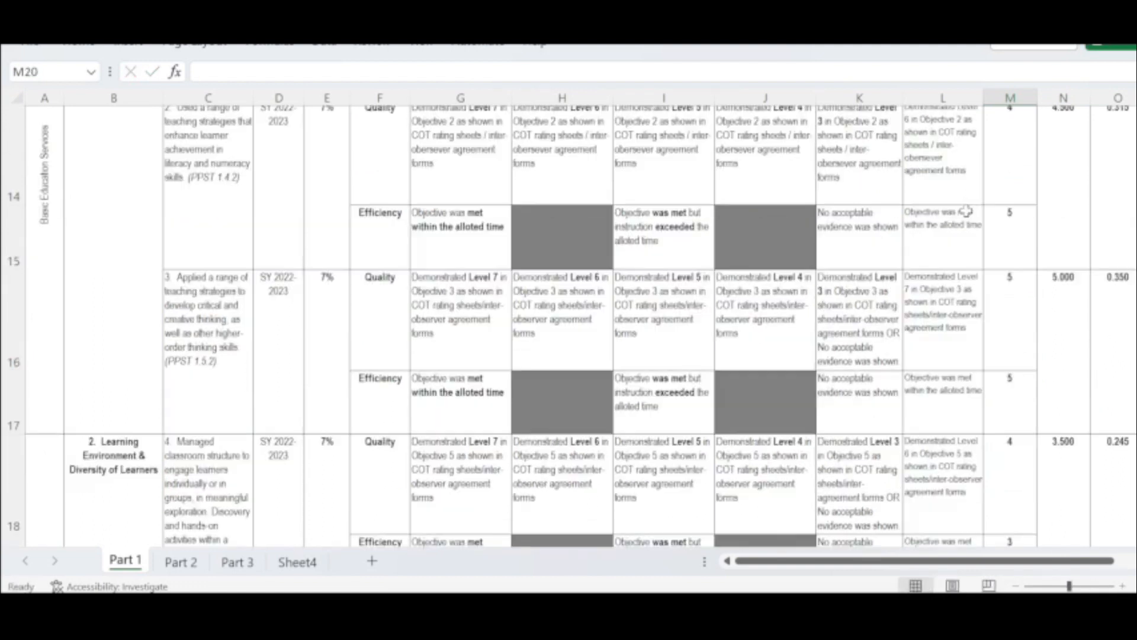
pyautogui.click(943, 98)
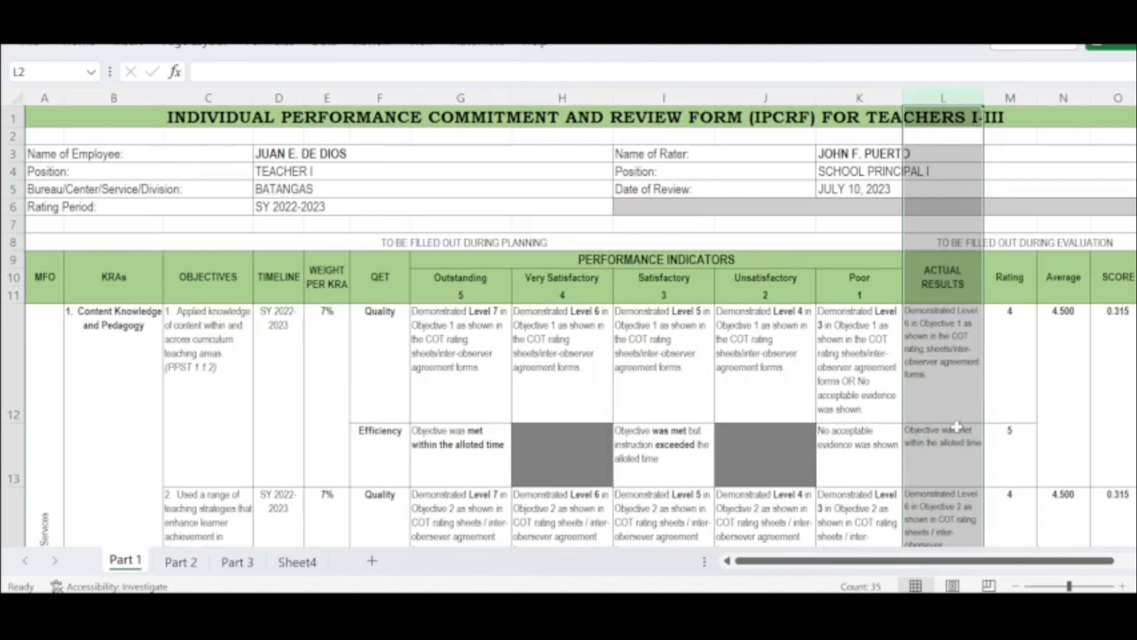
# Review the Actual Results entries, and check the cell links behind Objective 4's Q and E ratings on the Part 3 sheet.
pyautogui.scroll(-3, 967, 418)
pyautogui.scroll(-3, 968, 418)
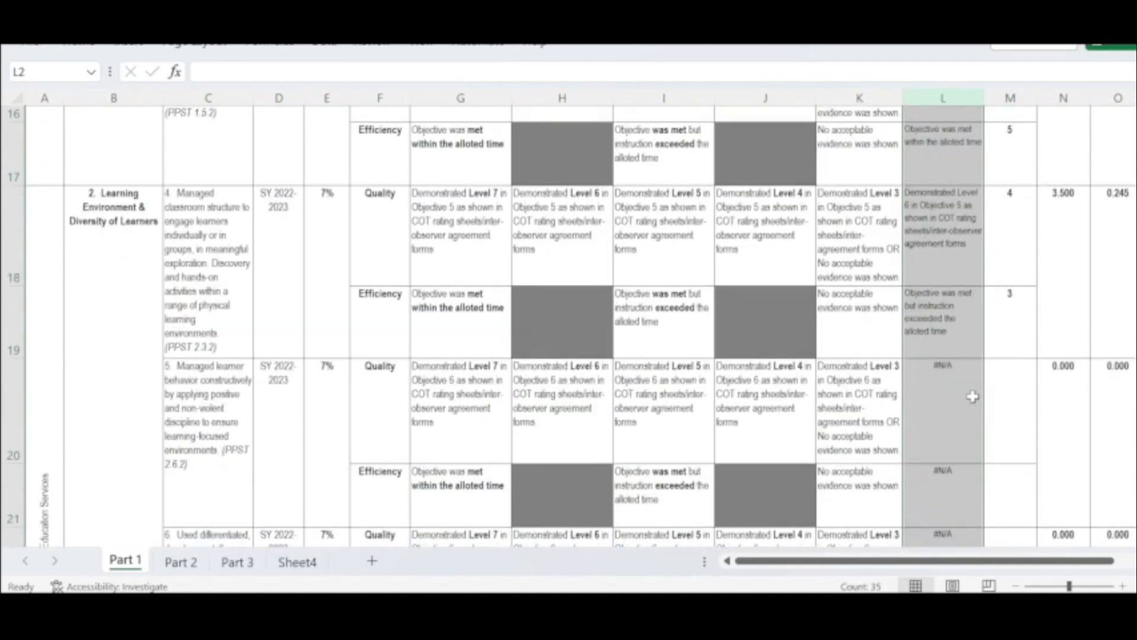
pyautogui.scroll(-2, 1000, 403)
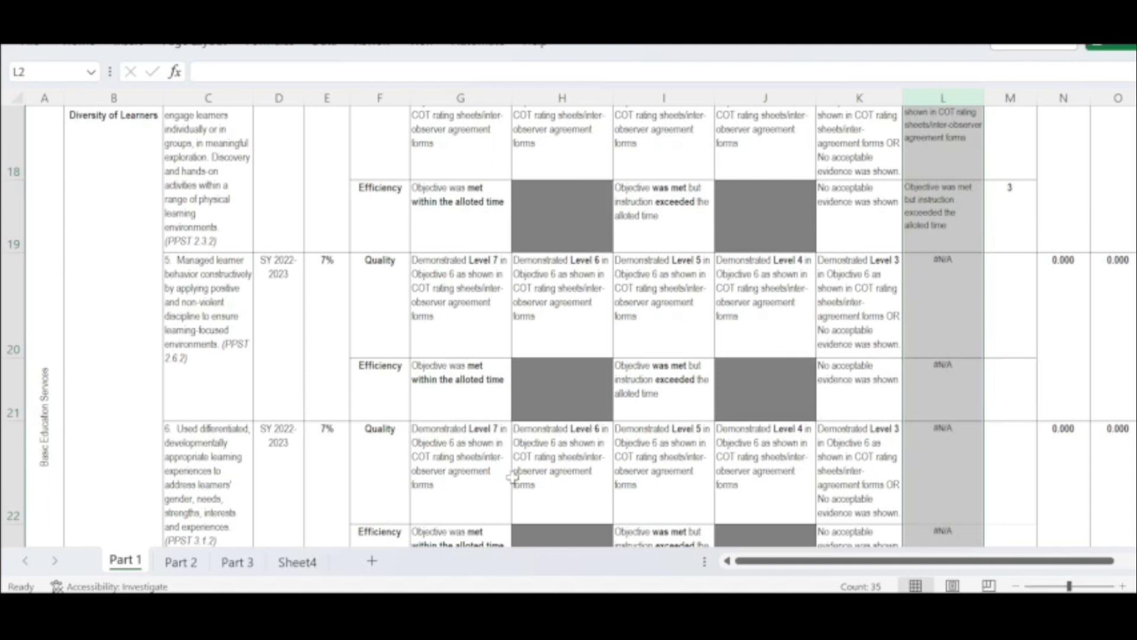
pyautogui.scroll(12, 246, 564)
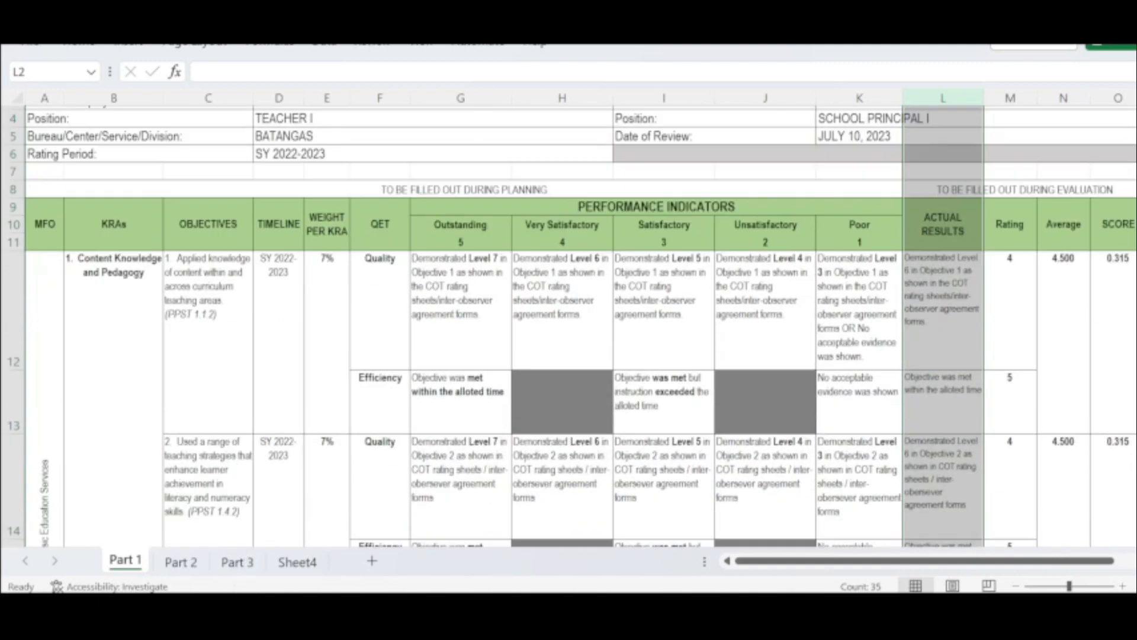
pyautogui.click(238, 562)
pyautogui.click(584, 401)
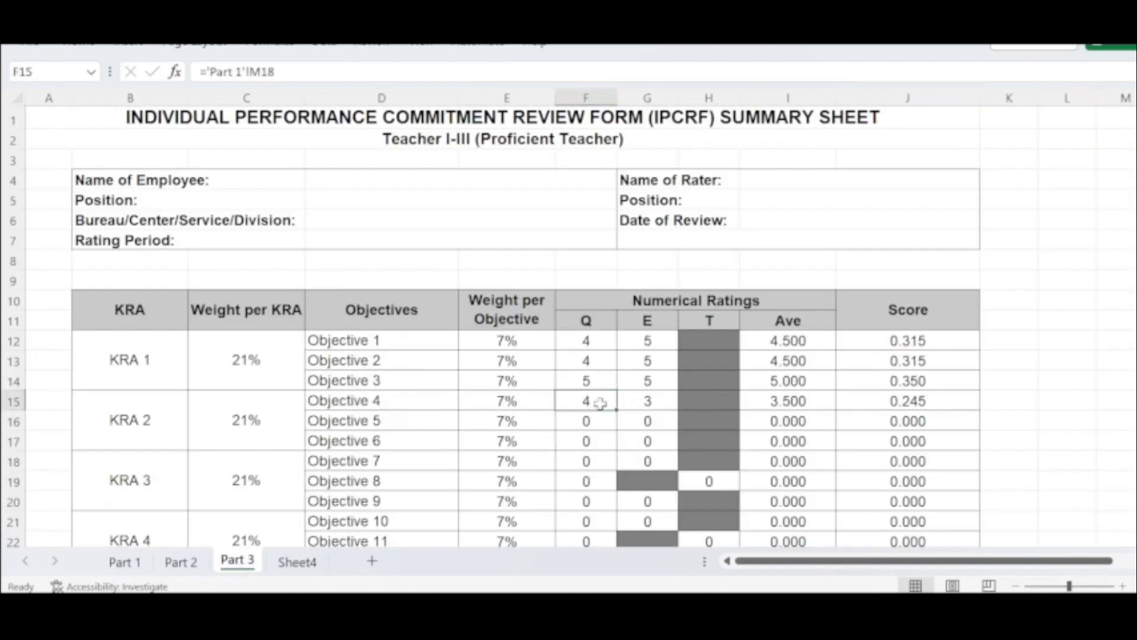
pyautogui.click(643, 402)
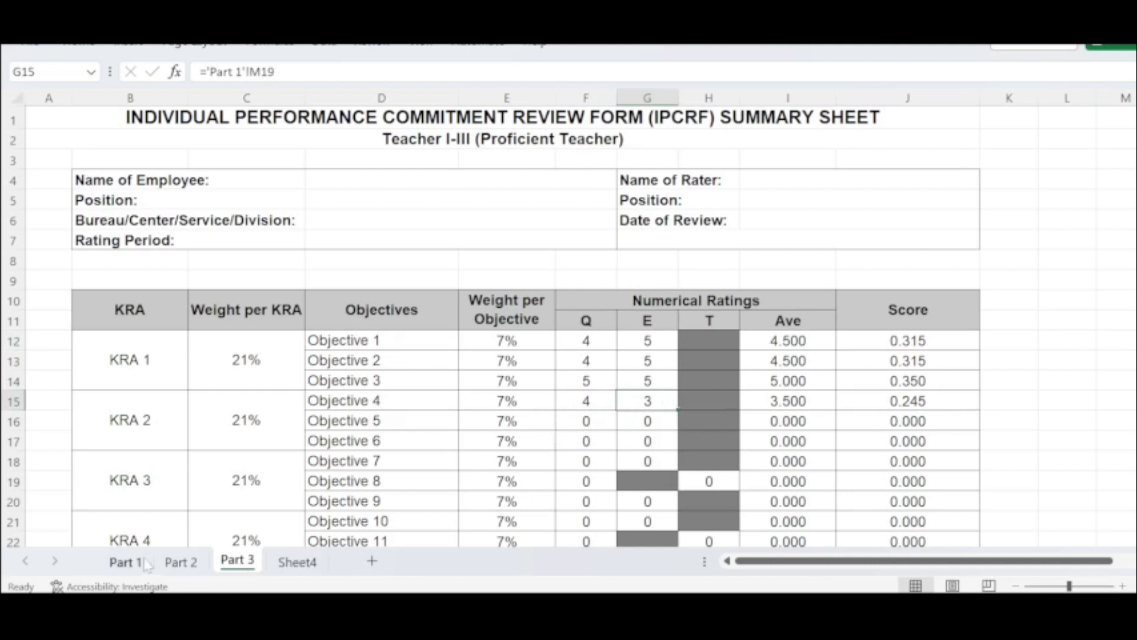
# Return to the Part 1 sheet and rate Objective 5 with 5 for both Quality and Efficiency in M20 and M21.
pyautogui.click(126, 563)
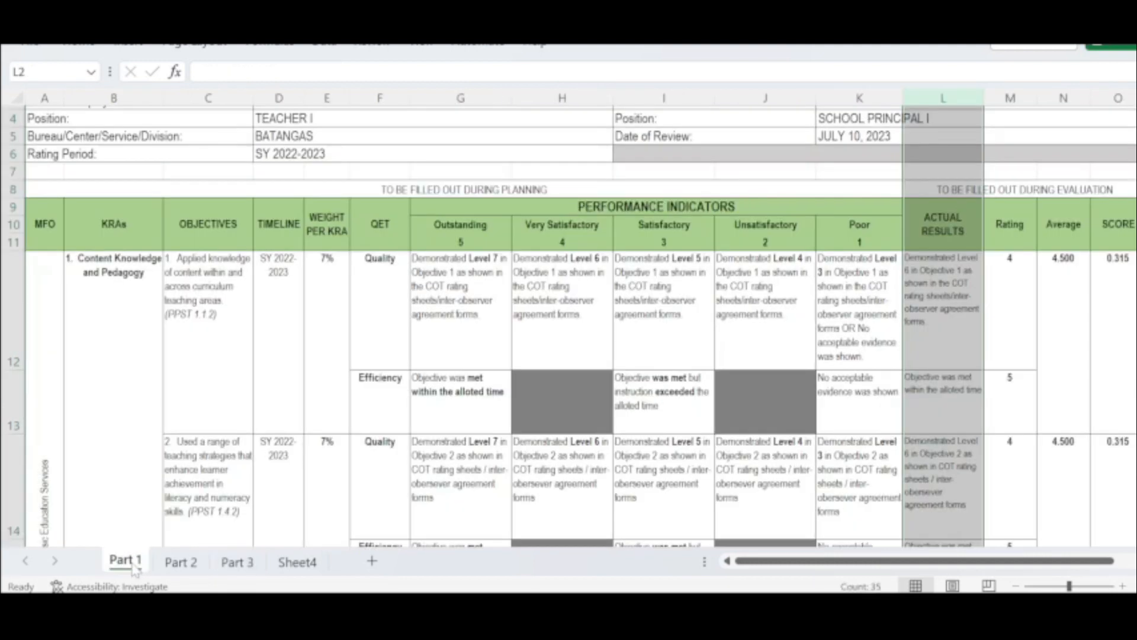
pyautogui.scroll(-2, 969, 396)
pyautogui.click(1017, 386)
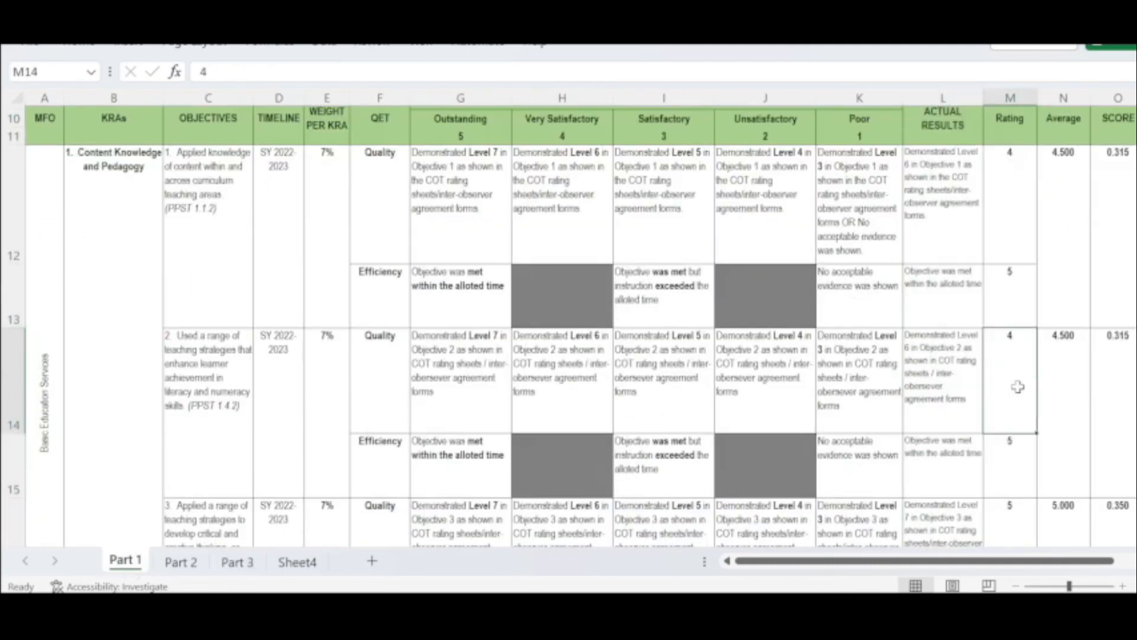
pyautogui.scroll(-3, 1017, 386)
pyautogui.scroll(1, 1017, 386)
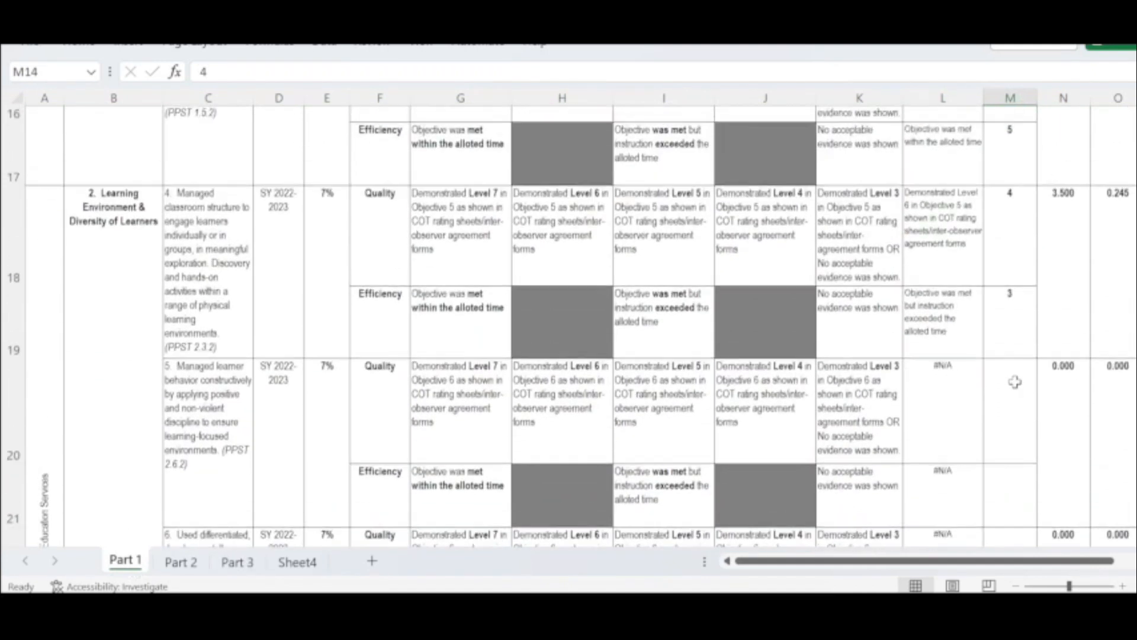
pyautogui.click(1014, 383)
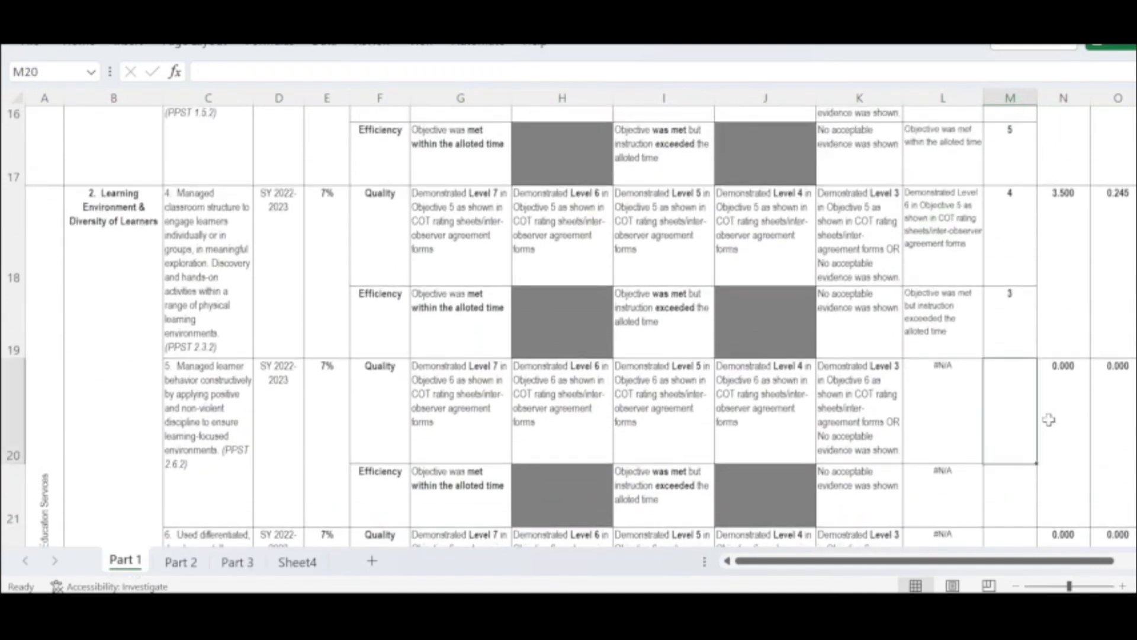
pyautogui.write('5')
pyautogui.press('Return')
pyautogui.write('5')
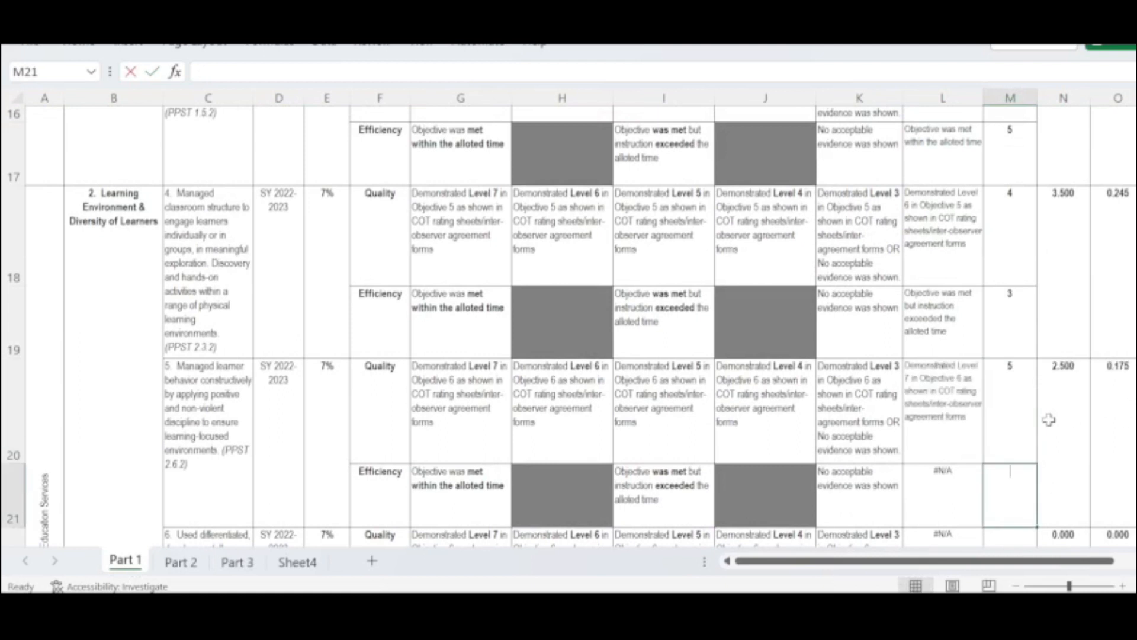
pyautogui.press('Return')
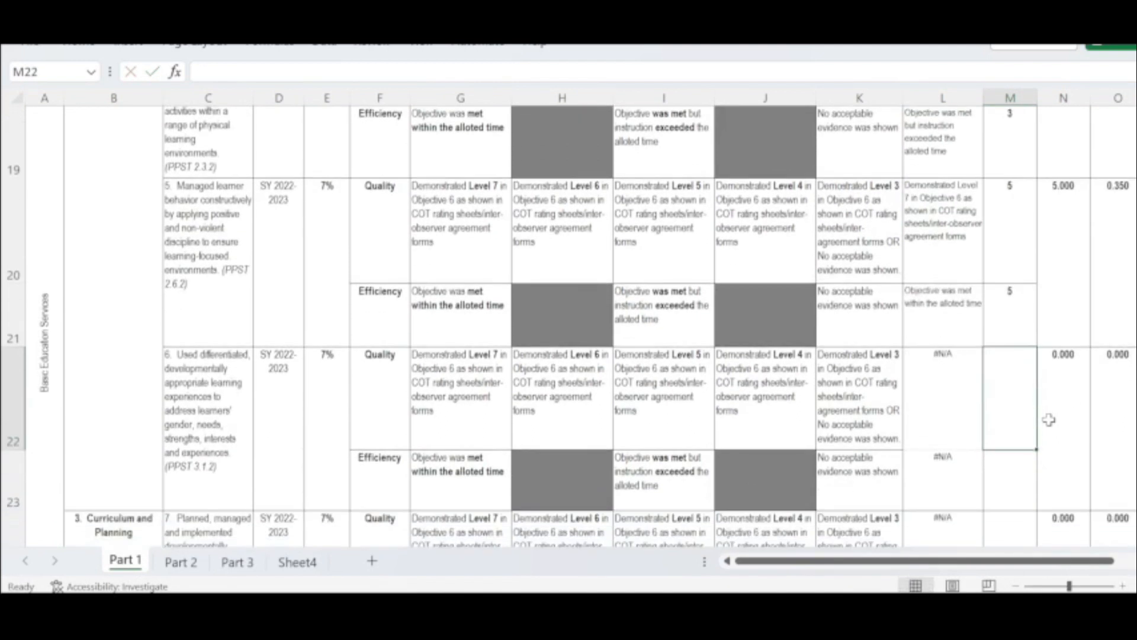
# Rate Objective 6 with 4 for Quality and 3 for Efficiency in M22 and M23.
pyautogui.write('4')
pyautogui.press('Return')
pyautogui.write('3')
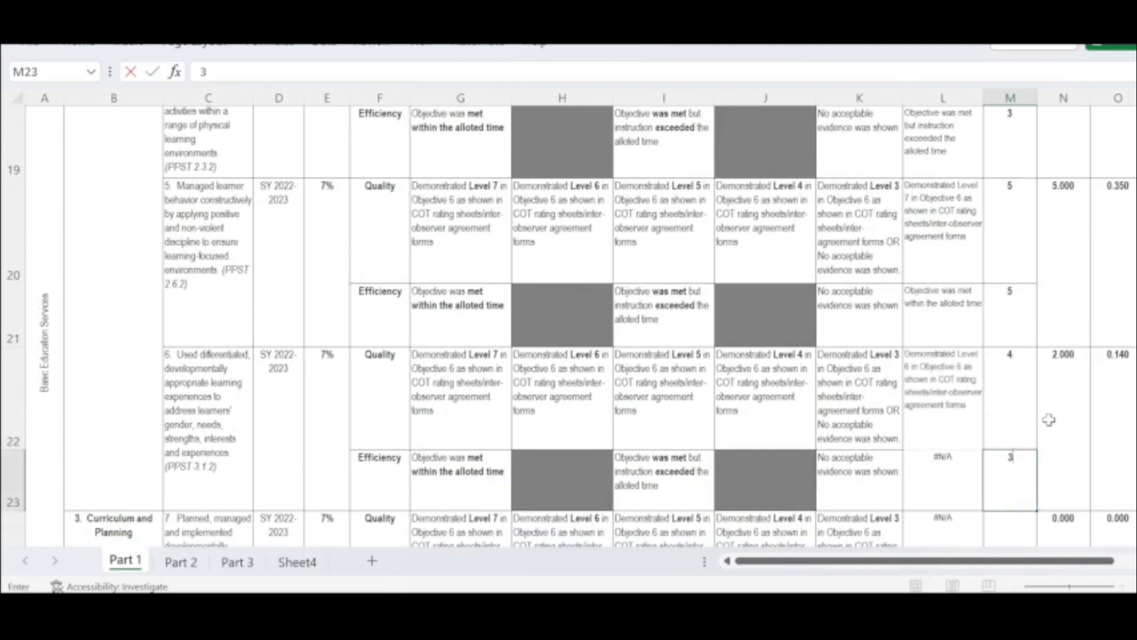
pyautogui.press('Return')
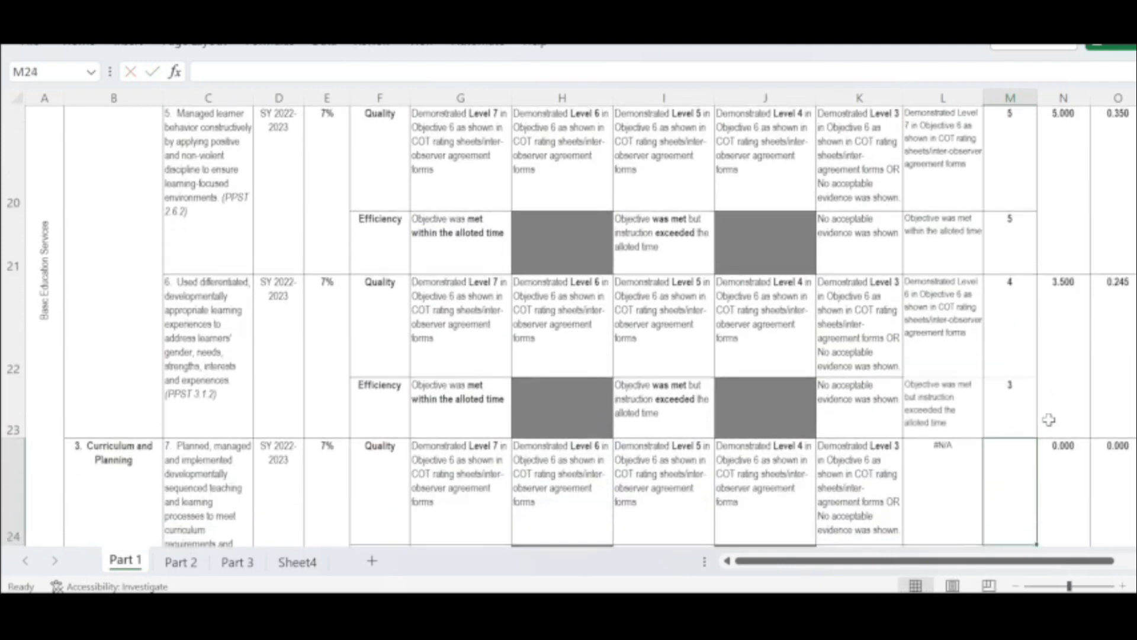
# Rate Objective 7 with 4 for Quality and 3 for Efficiency in M24 and M25.
pyautogui.write('4')
pyautogui.press('Return')
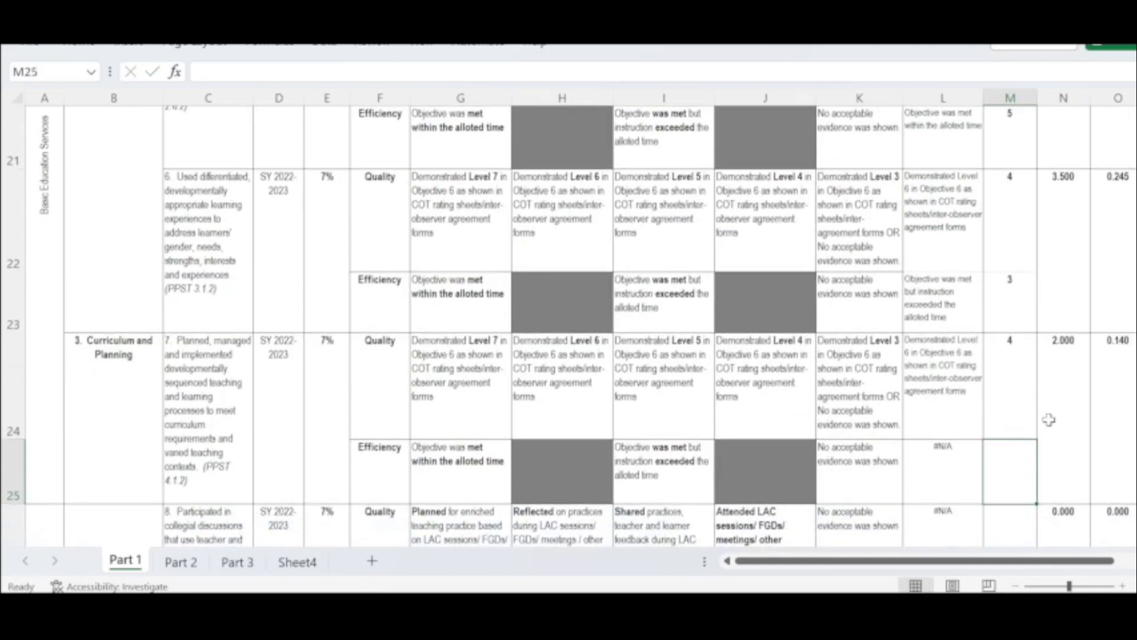
pyautogui.write('3')
pyautogui.press('Return')
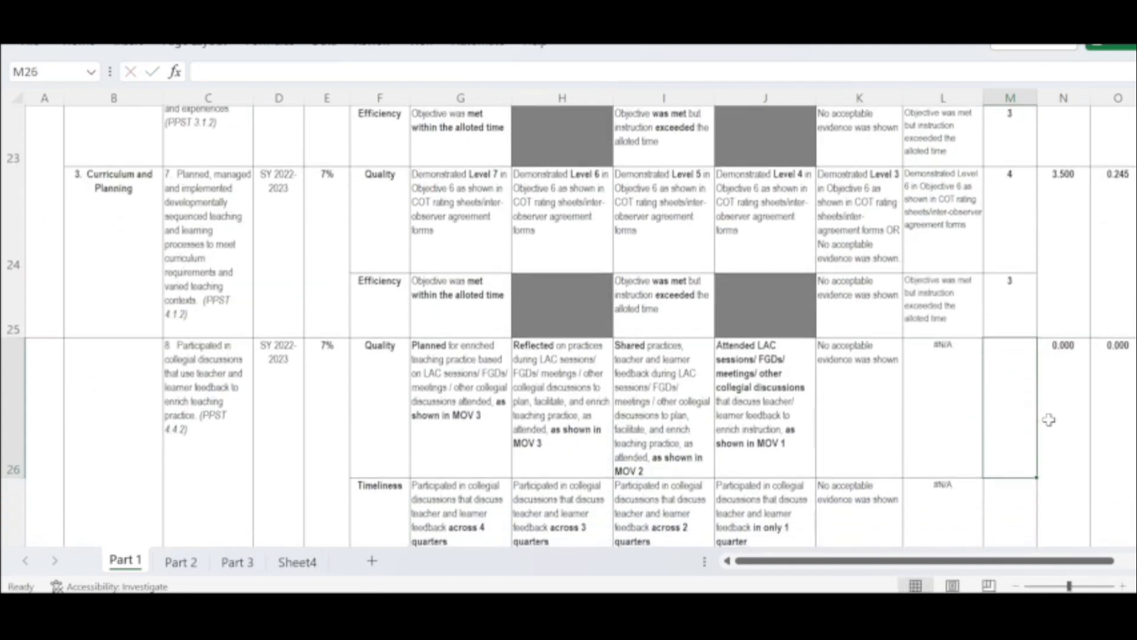
# Rate Objective 8 with 5 for Quality and 4 for Timeliness in M26 and M27.
pyautogui.write('5')
pyautogui.press('Return')
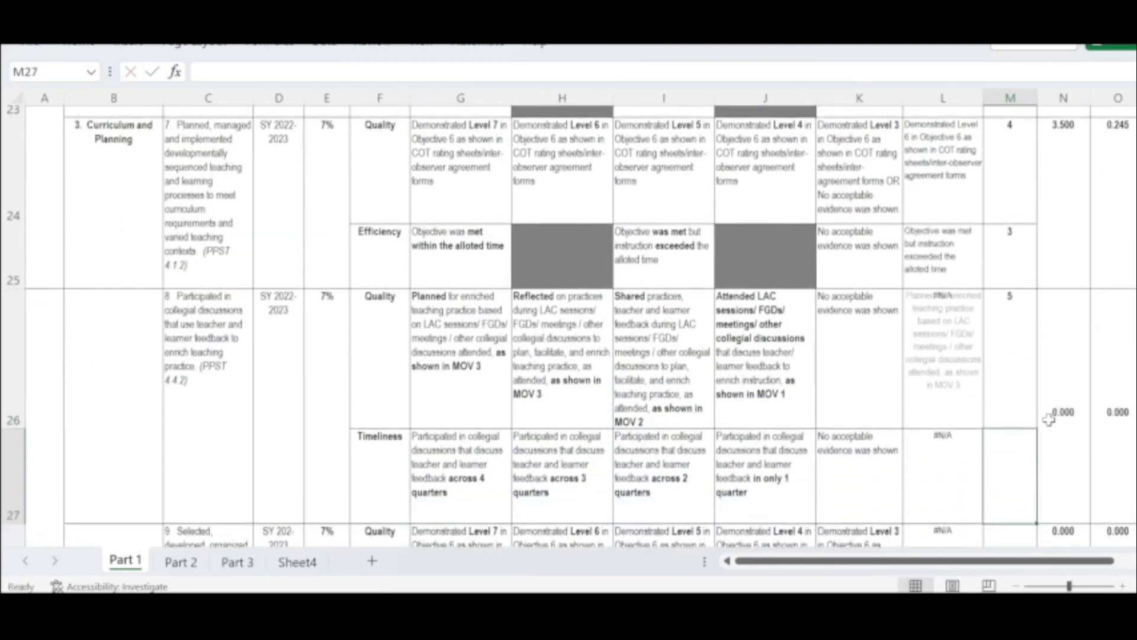
pyautogui.write('4')
pyautogui.press('Return')
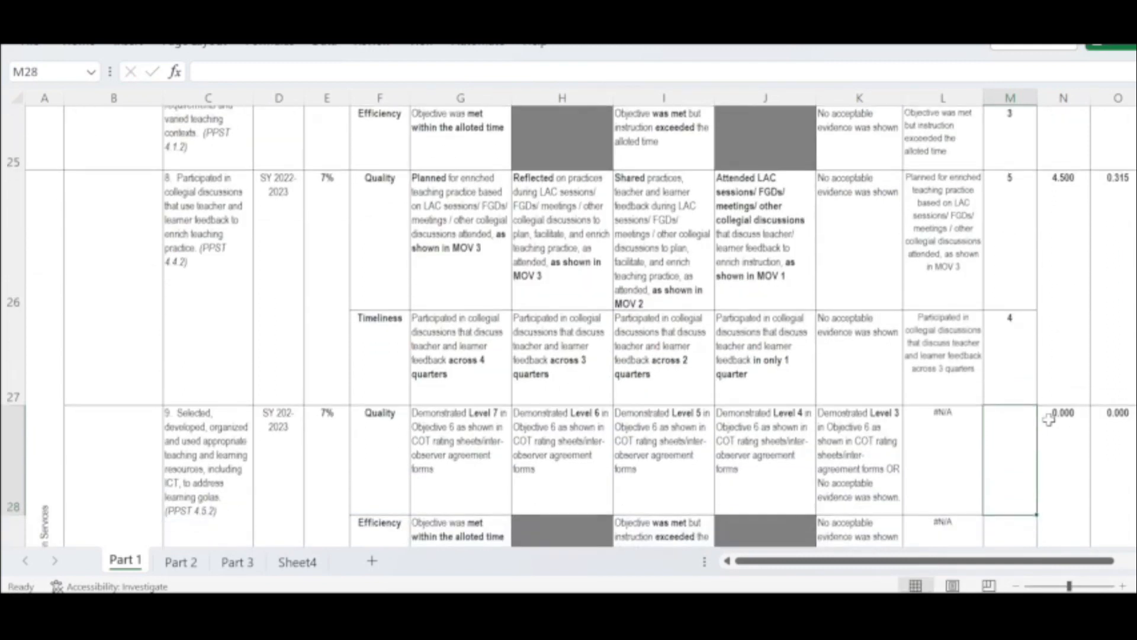
# Rate Objective 9 with 4 for both Quality and Efficiency in M28 and M29.
pyautogui.write('4')
pyautogui.press('Return')
pyautogui.write('4')
pyautogui.press('Return')
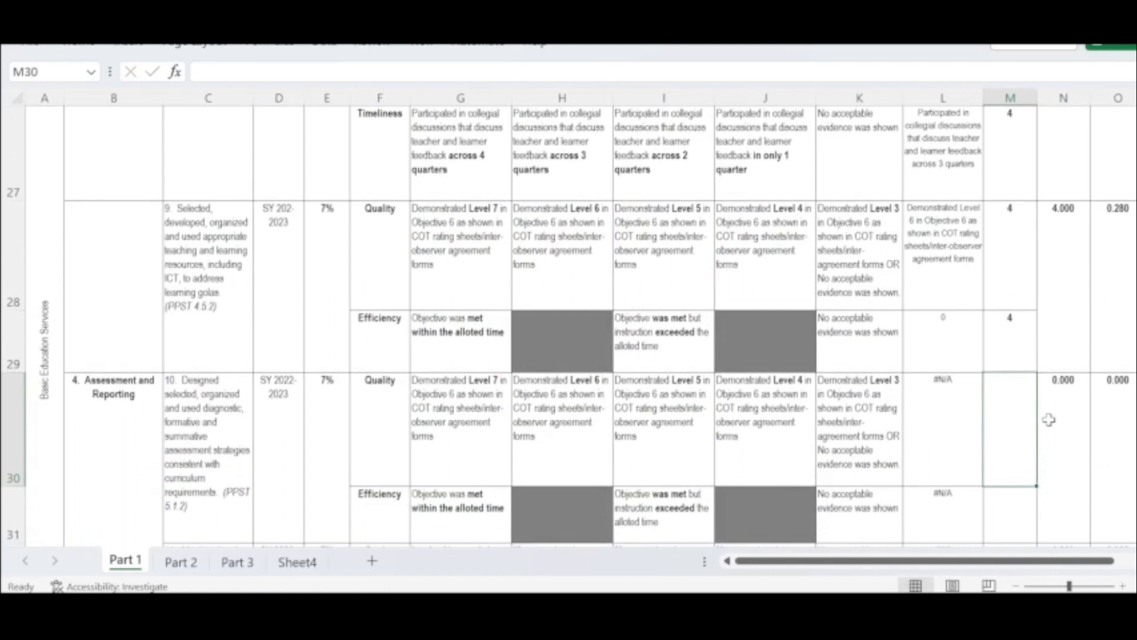
# Rate Objective 10 with 5 for both Quality and Efficiency in M30 and M31.
pyautogui.write('5')
pyautogui.press('Return')
pyautogui.write('5')
pyautogui.press('Return')
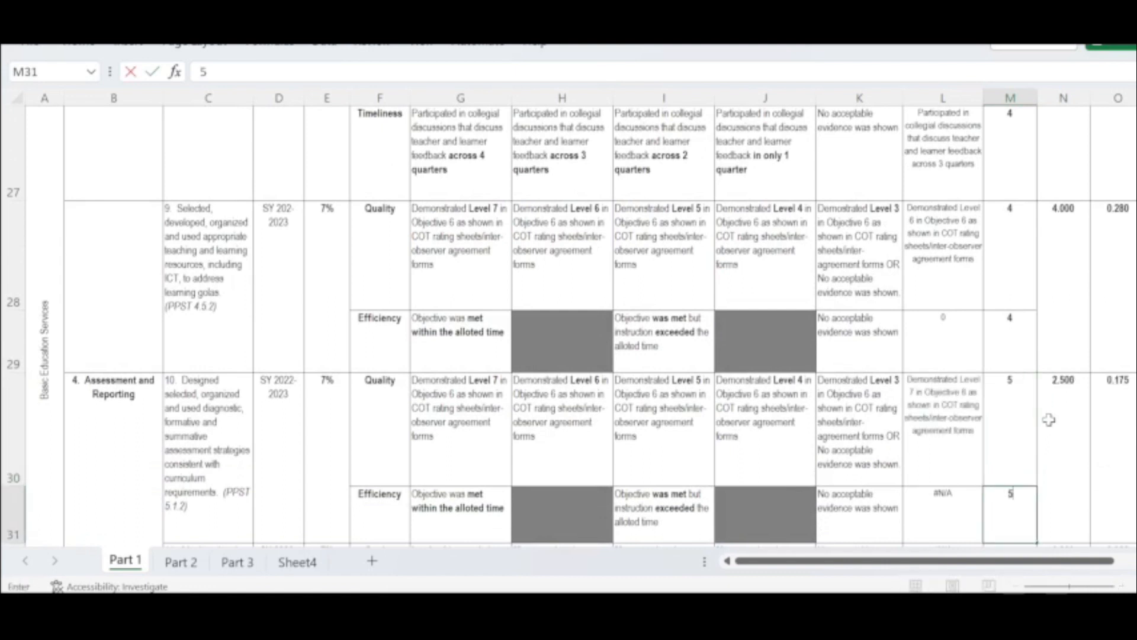
# Rate Objective 11 with 5 for both Quality and Timeliness in M32 and M33.
pyautogui.write('5')
pyautogui.press('Return')
pyautogui.write('5')
pyautogui.press('Return')
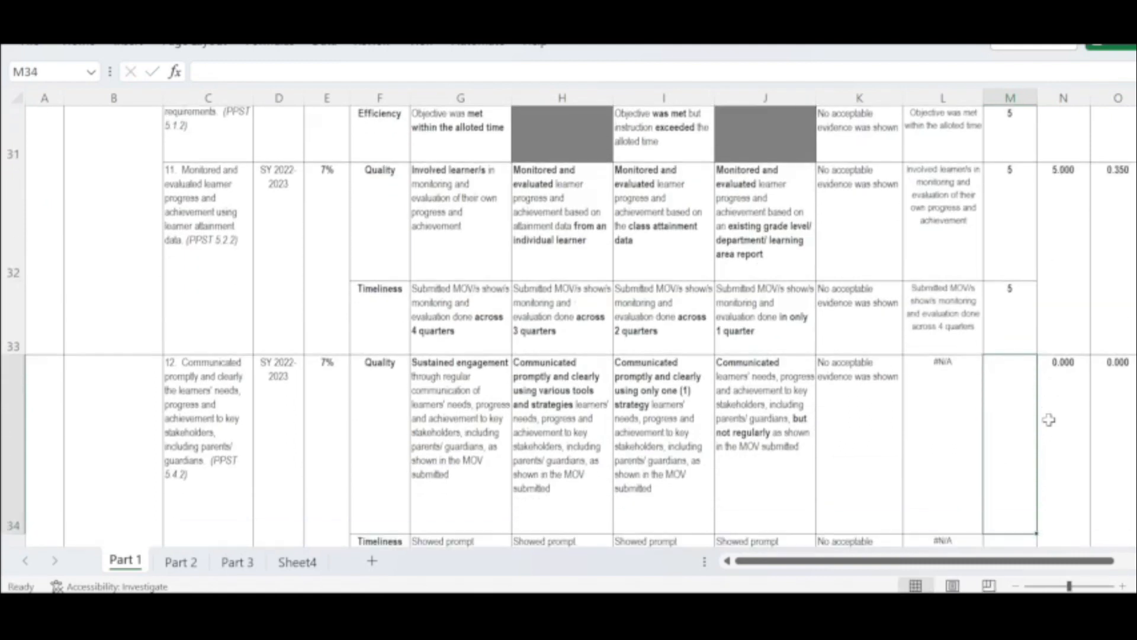
# Rate Objective 12 with 5 for Quality and 4 for Timeliness in M34 and M35.
pyautogui.write('5')
pyautogui.press('Return')
pyautogui.write('4')
pyautogui.press('Return')
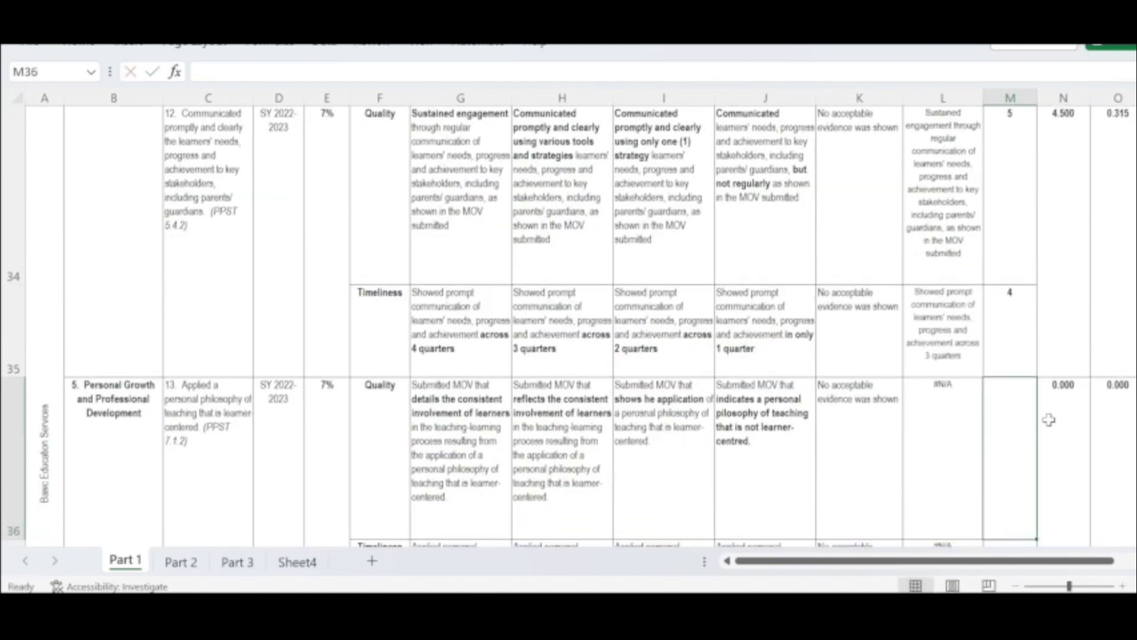
# Rate Objective 13 with 5 for Quality and 4 for Timeliness in M36 and M37.
pyautogui.press('Return')
pyautogui.press('Return')
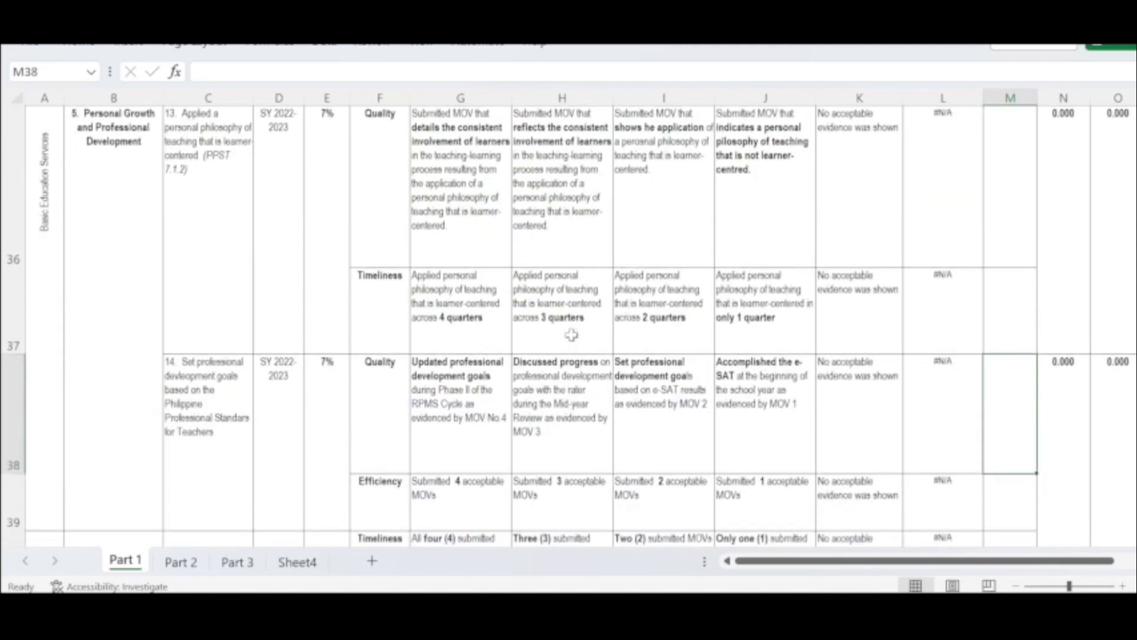
pyautogui.scroll(2, 702, 341)
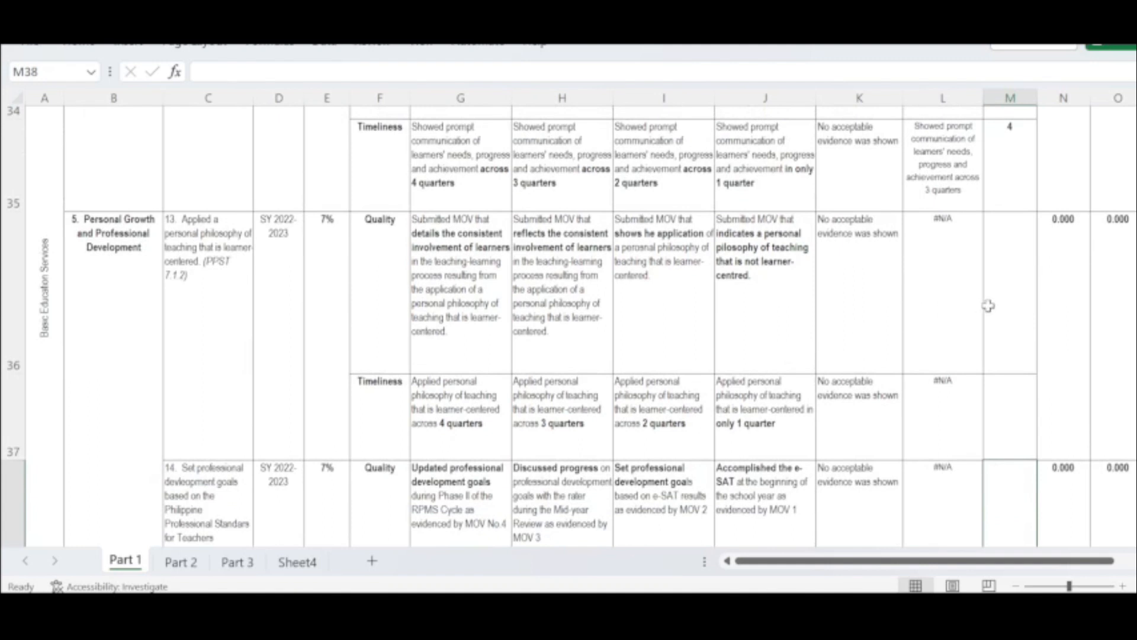
pyautogui.scroll(2, 758, 364)
pyautogui.scroll(1, 758, 366)
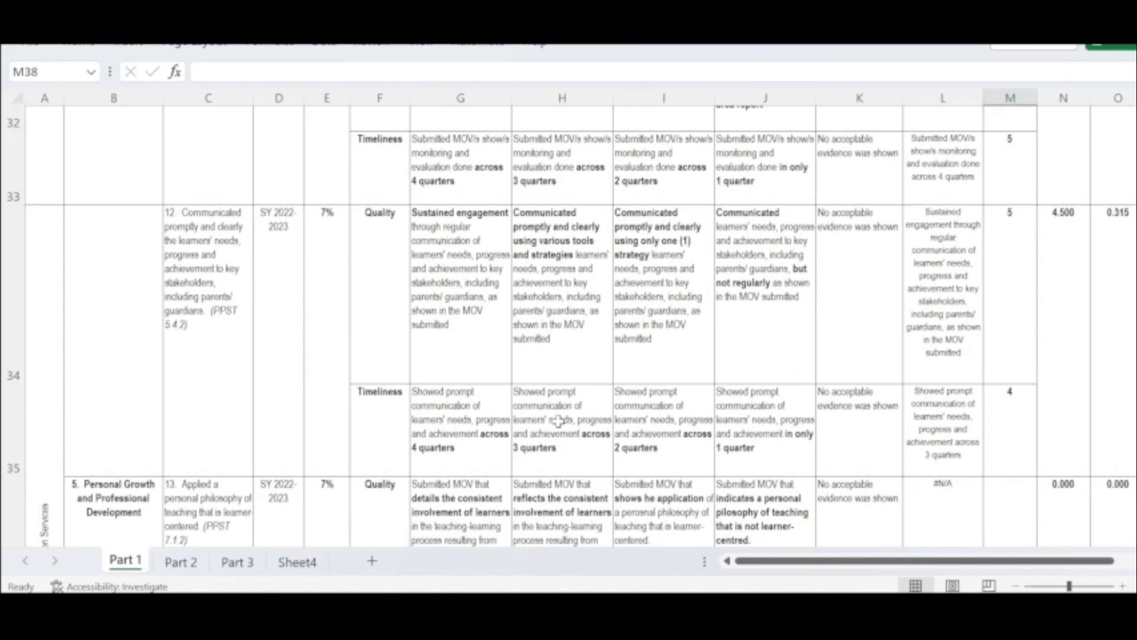
pyautogui.scroll(-4, 656, 424)
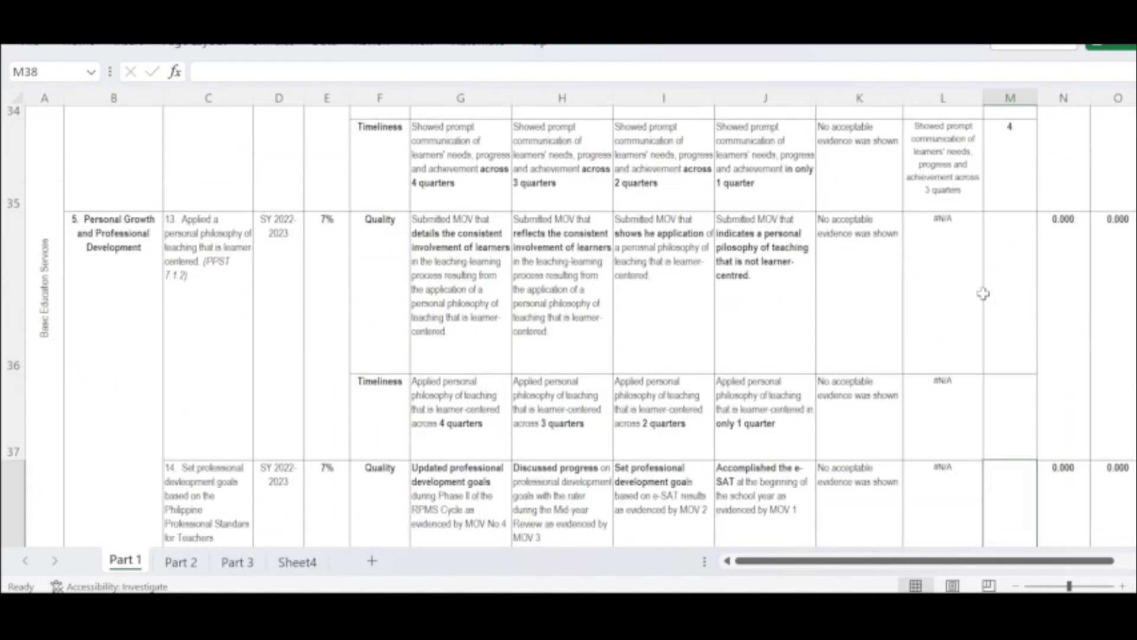
pyautogui.click(1010, 287)
pyautogui.write('5')
pyautogui.press('Return')
pyautogui.write('4')
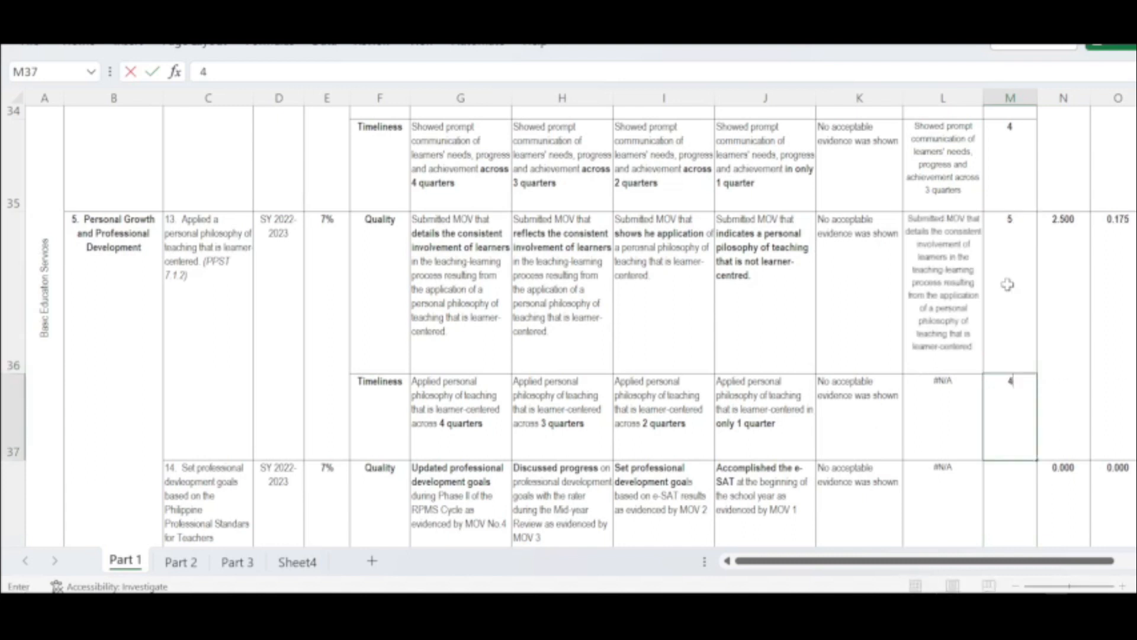
pyautogui.press('Return')
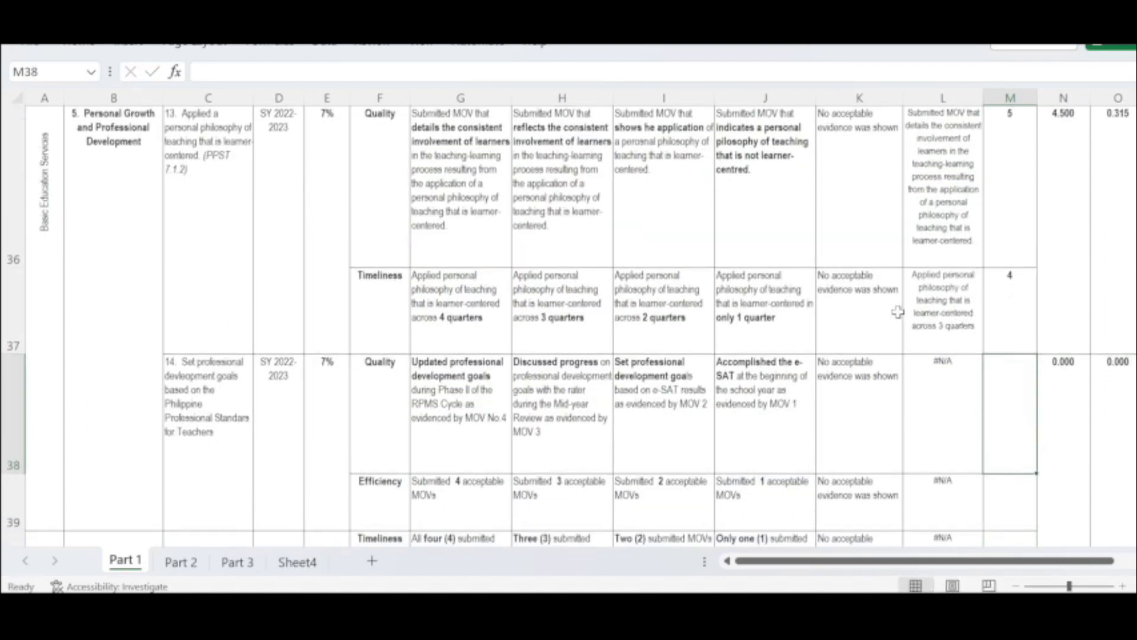
# Examine the indicators of Objective 14, selecting its Quality, Efficiency and Timeliness labels in F38 to F40.
pyautogui.scroll(-2, 847, 373)
pyautogui.scroll(4, 848, 373)
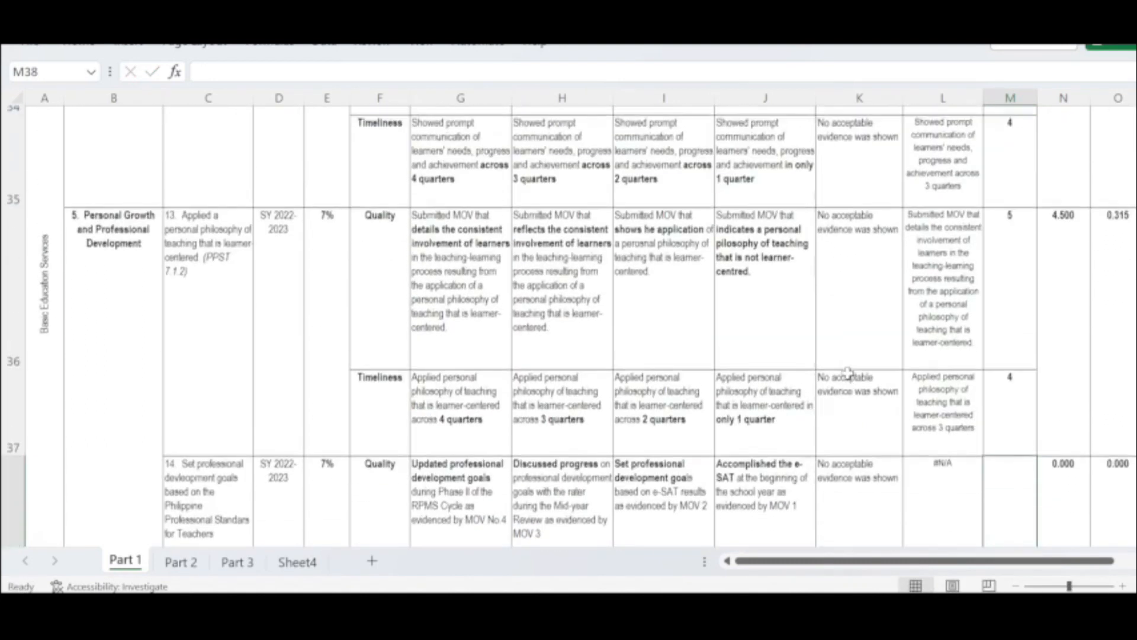
pyautogui.scroll(-3, 888, 376)
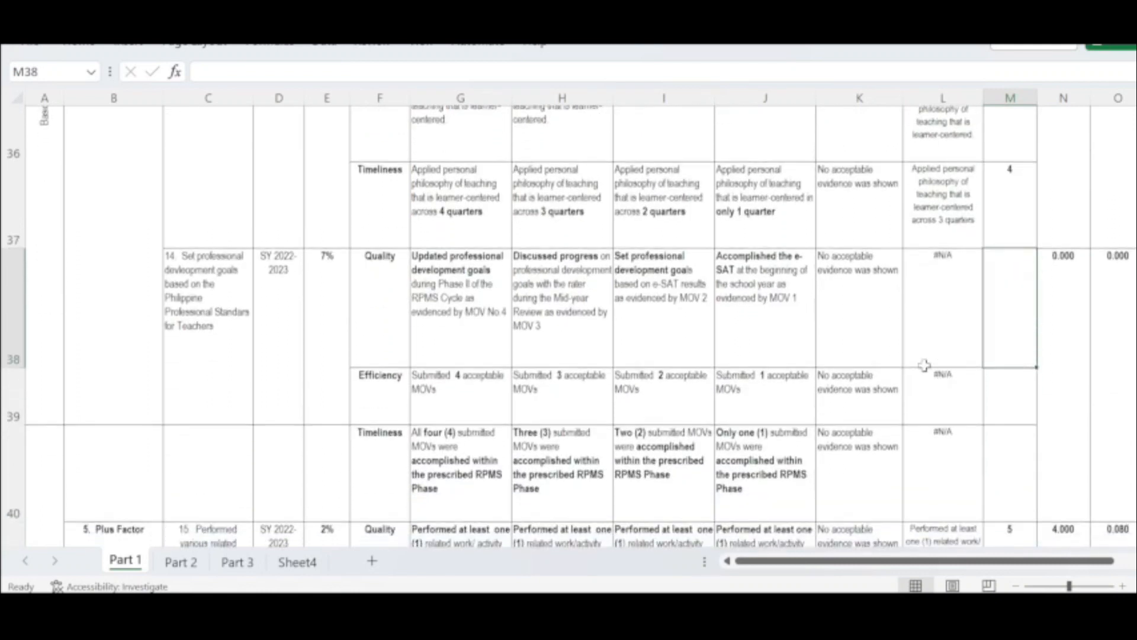
pyautogui.scroll(-4, 936, 372)
pyautogui.scroll(1, 924, 367)
pyautogui.scroll(-1, 913, 361)
pyautogui.scroll(1, 906, 356)
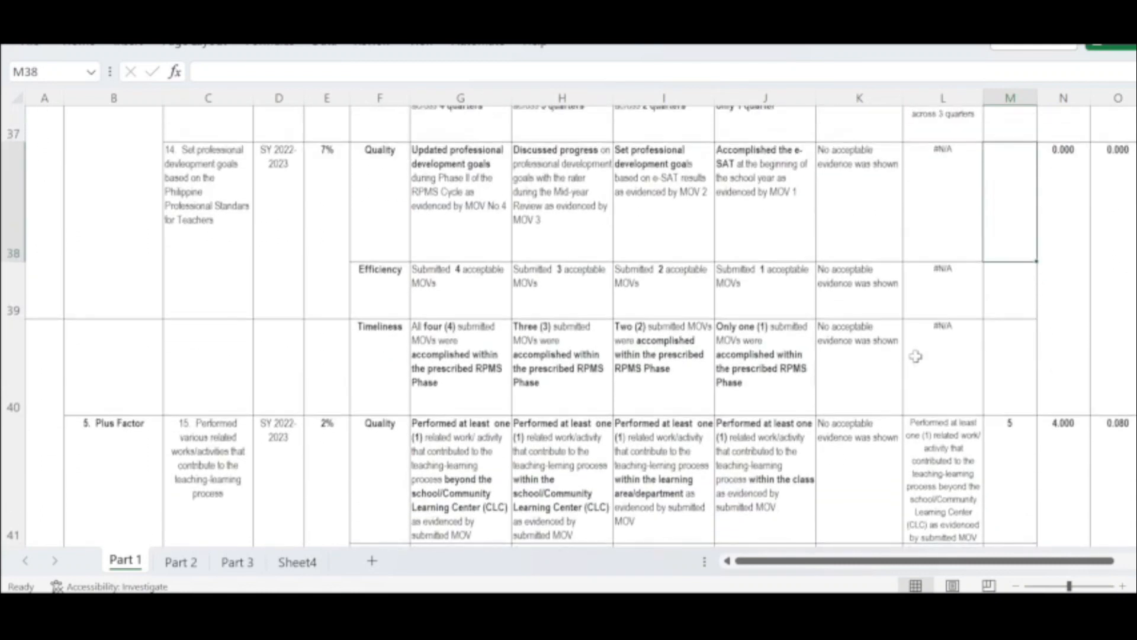
pyautogui.click(387, 200)
pyautogui.moveTo(379, 219); pyautogui.dragTo(368, 338)
# Rate Objective 14 with 5 for Quality, 4 for Efficiency and 3 for Timeliness in M38 to M40.
pyautogui.click(1018, 175)
pyautogui.write('5')
pyautogui.press('Return')
pyautogui.write('4')
pyautogui.press('Return')
pyautogui.write('3')
pyautogui.press('Return')
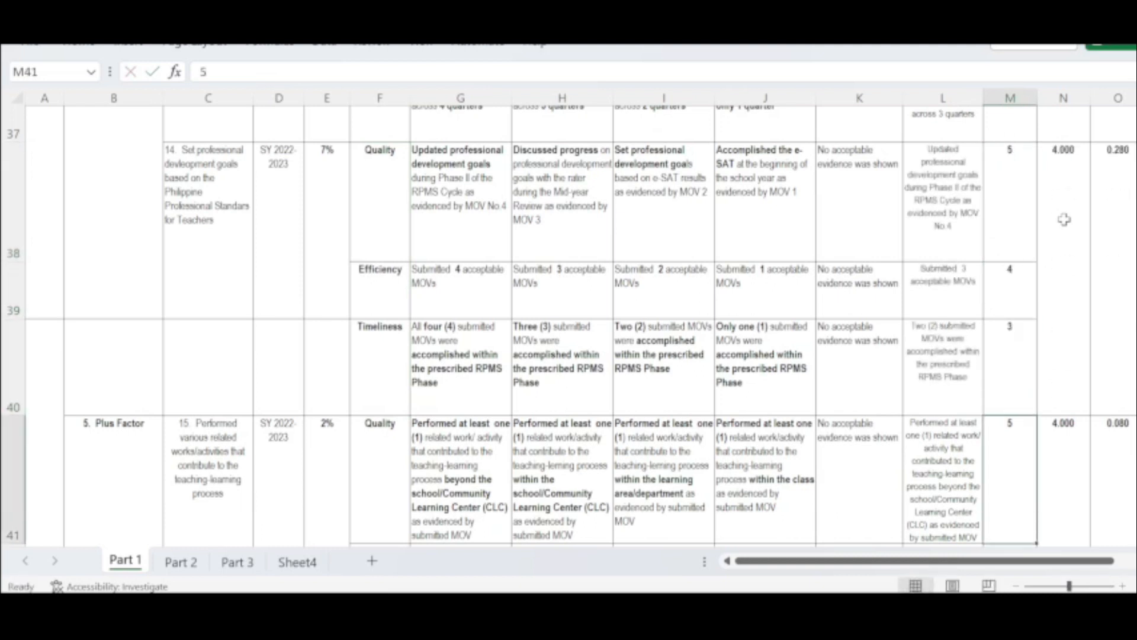
# Check the Plus Factor ratings and the formulas behind the overall adjectival rating and total score in L45 and O45.
pyautogui.press('Down')
pyautogui.press('Down')
pyautogui.press('Down')
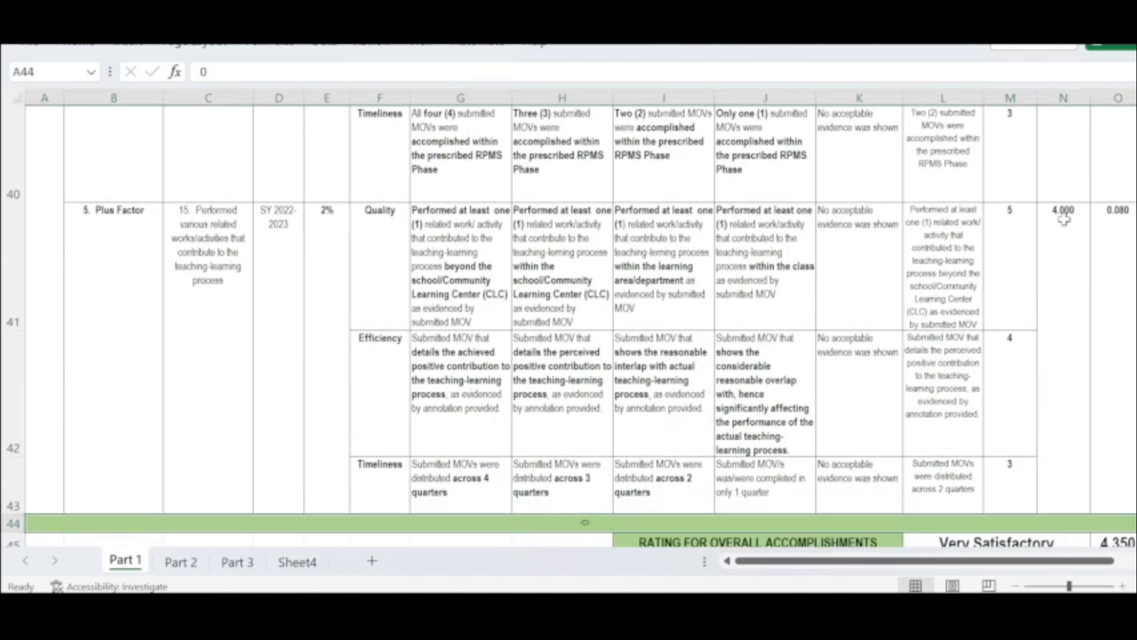
pyautogui.scroll(-1, 662, 373)
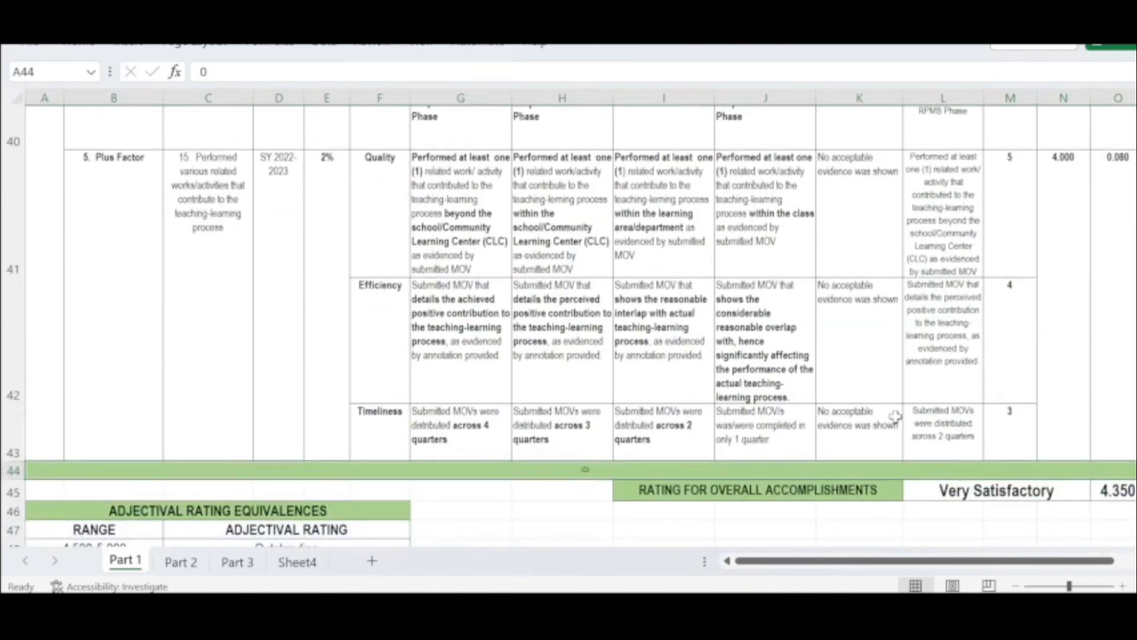
pyautogui.click(969, 499)
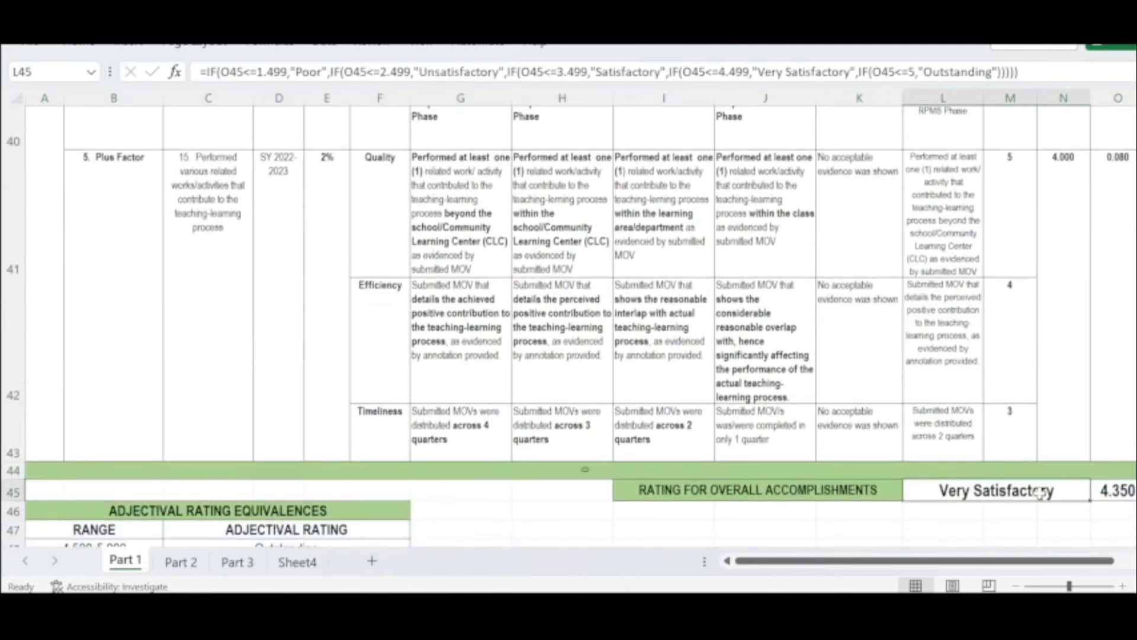
pyautogui.click(1117, 490)
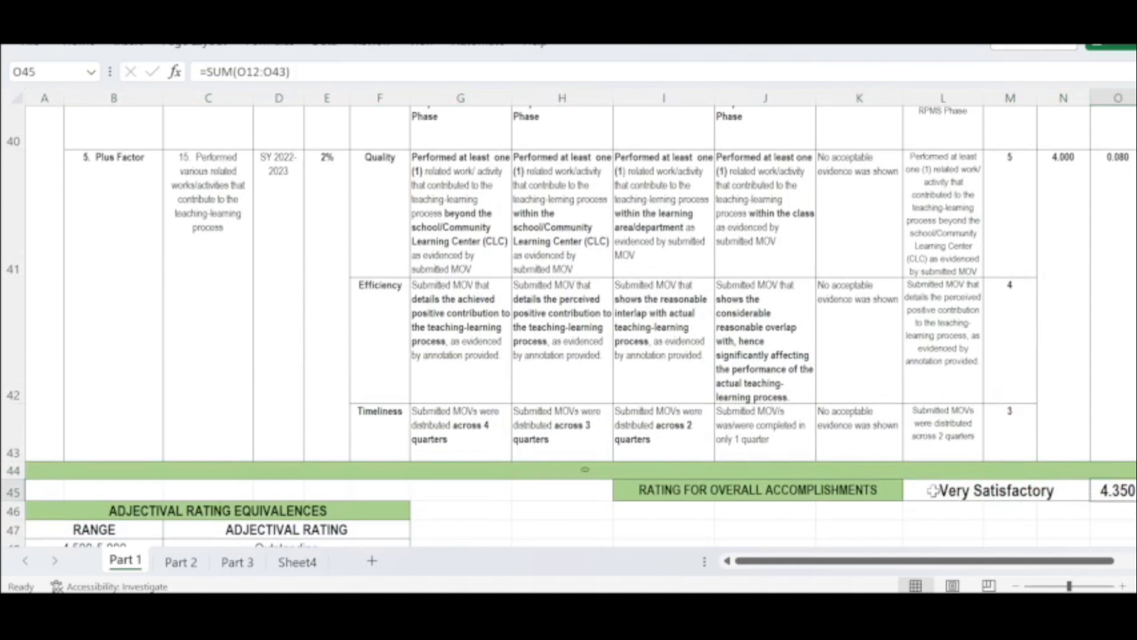
# Check the Part 3 summary sheet's numerical ratings, final rating and adjectival rating against the objectives in Part 1.
pyautogui.scroll(2, 924, 259)
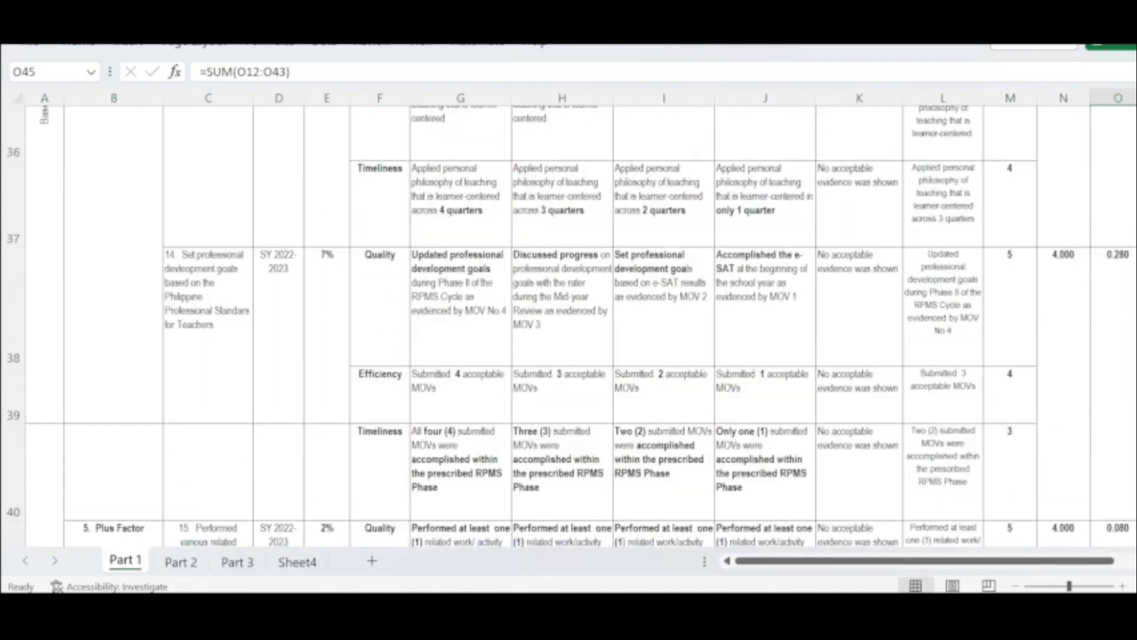
pyautogui.moveTo(1136, 450); pyautogui.dragTo(1136, 177)
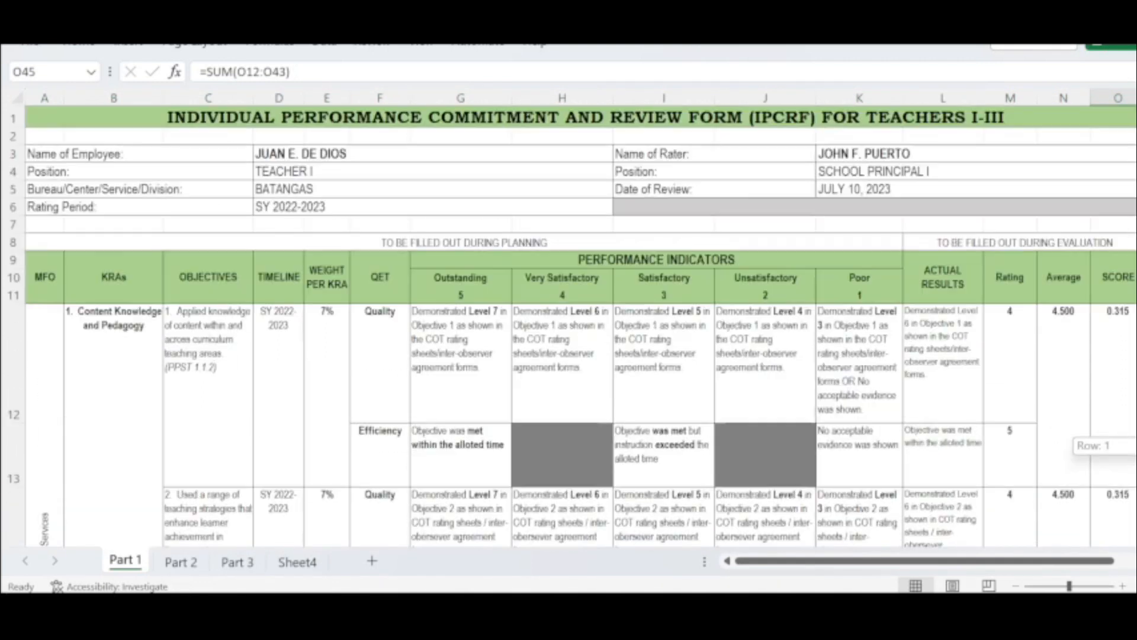
pyautogui.click(235, 562)
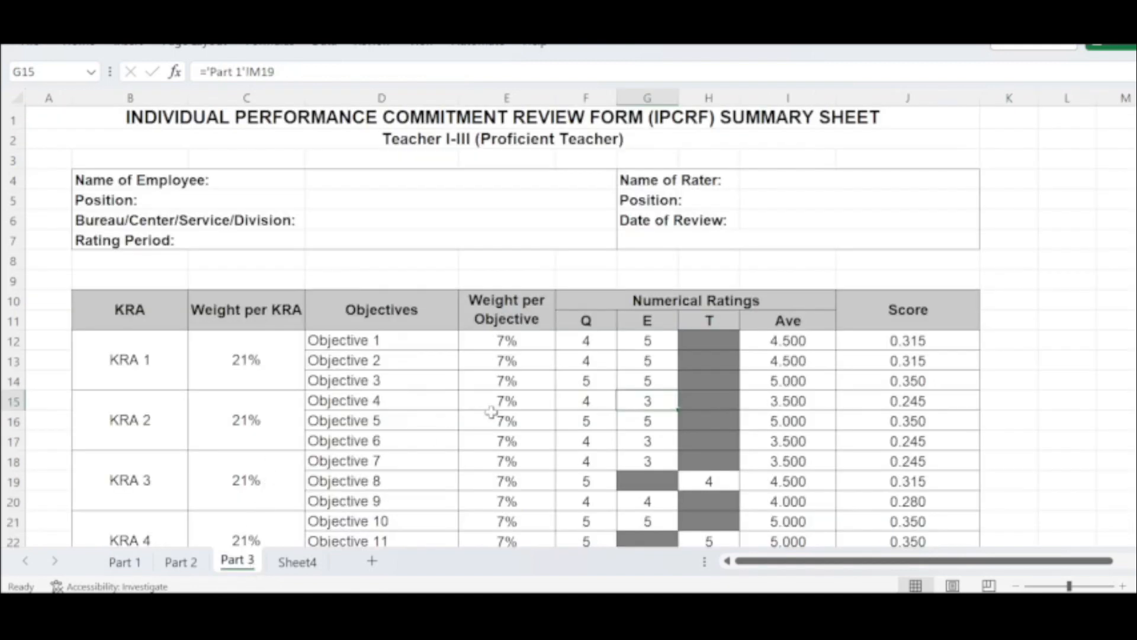
pyautogui.scroll(-3, 491, 412)
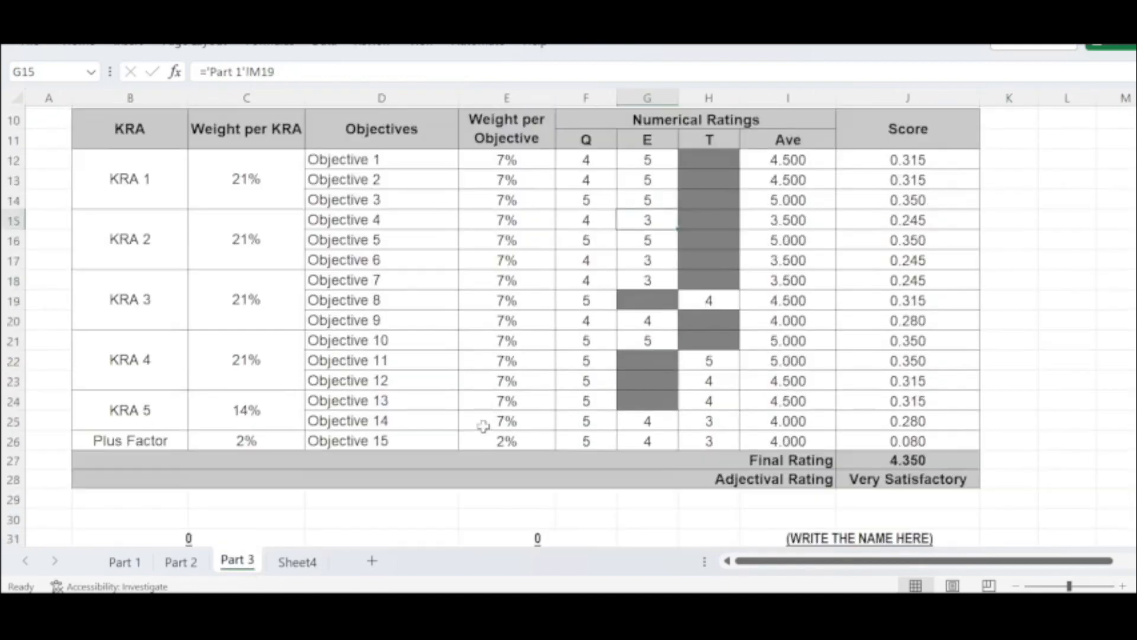
pyautogui.click(124, 561)
pyautogui.scroll(-1, 867, 359)
pyautogui.scroll(1, 866, 359)
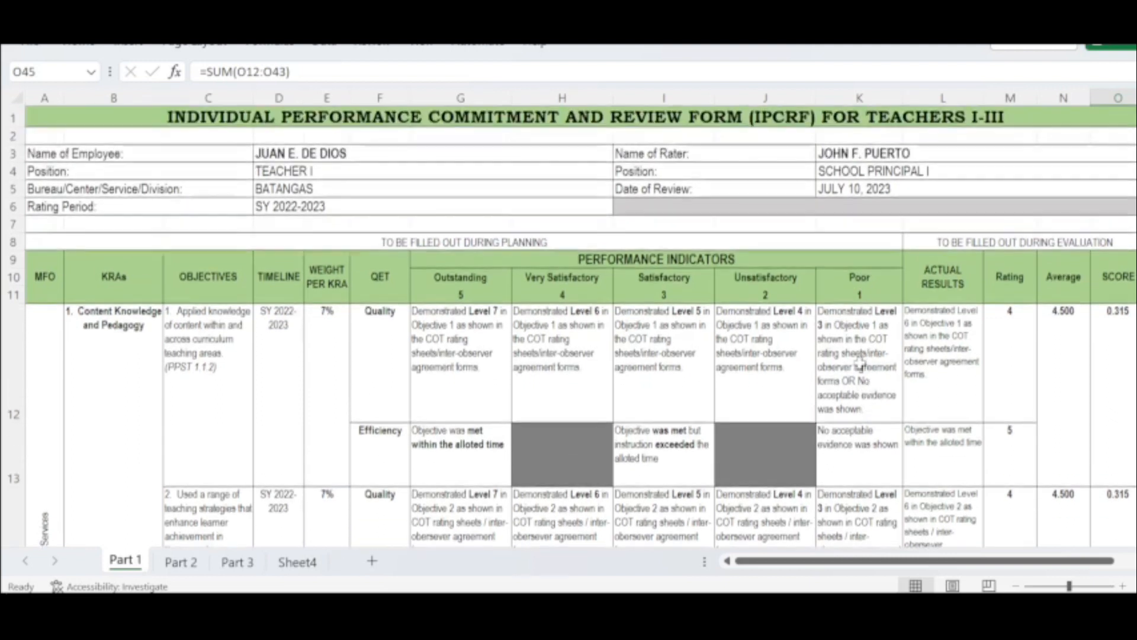
# Review the Self-Management and Professionalism and Ethics scores among the core behavioral competencies in Part 2.
pyautogui.click(183, 562)
pyautogui.click(482, 261)
pyautogui.click(482, 364)
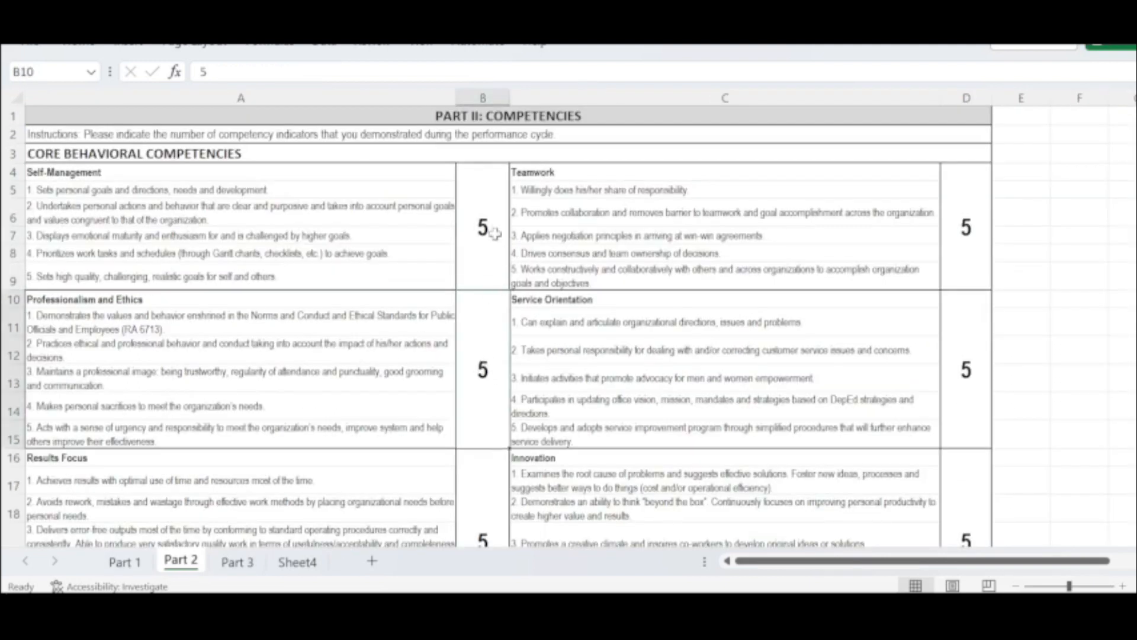
# Clear the Year-round timeline entries in E20 to E22 of the Development Plans on Sheet4 and return to Part 1.
pyautogui.click(298, 562)
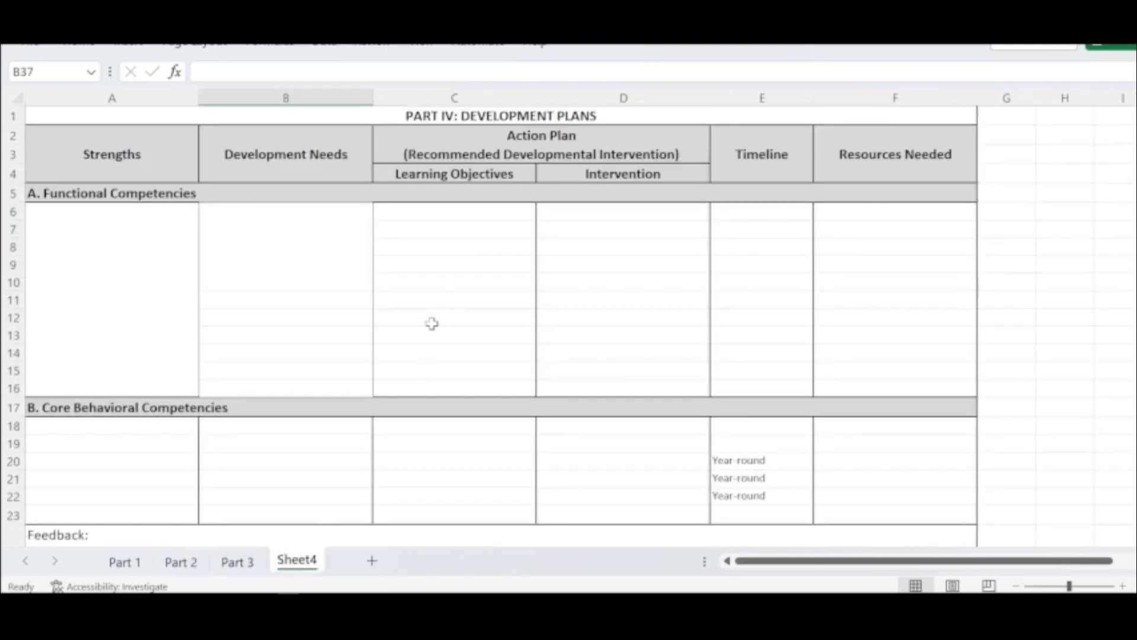
pyautogui.click(251, 449)
pyautogui.moveTo(736, 465); pyautogui.dragTo(748, 496)
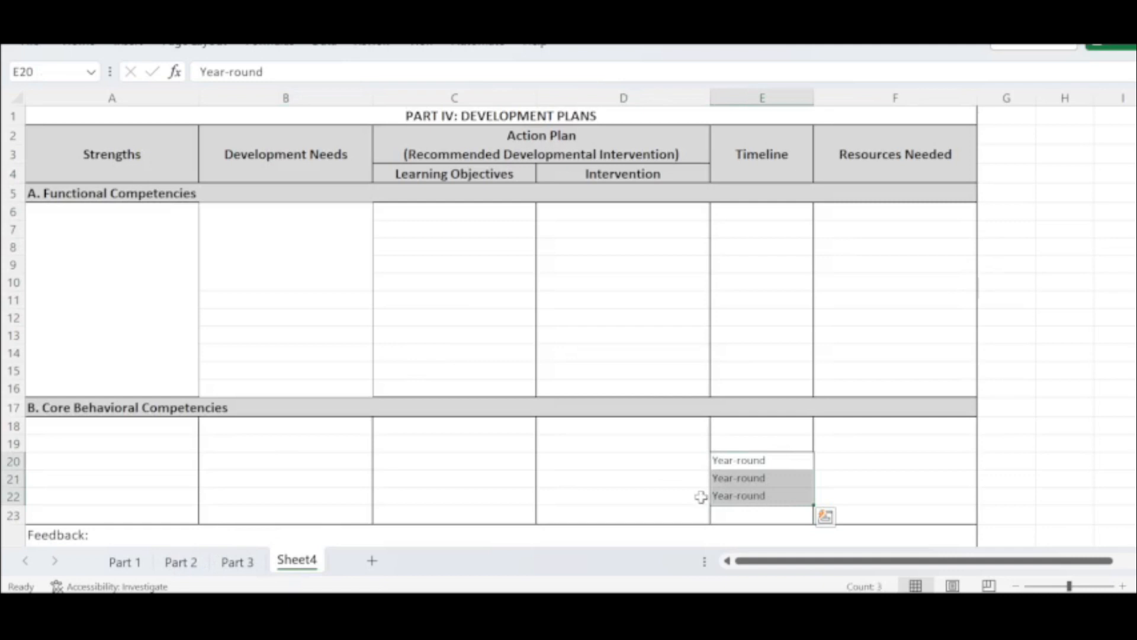
pyautogui.press('Delete')
pyautogui.click(126, 560)
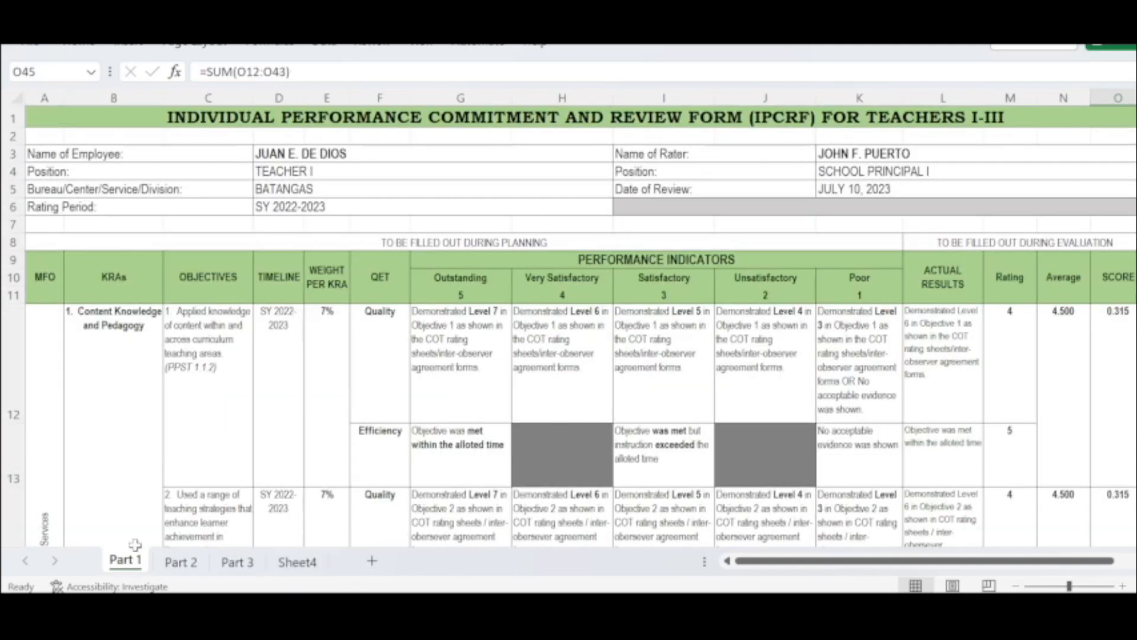